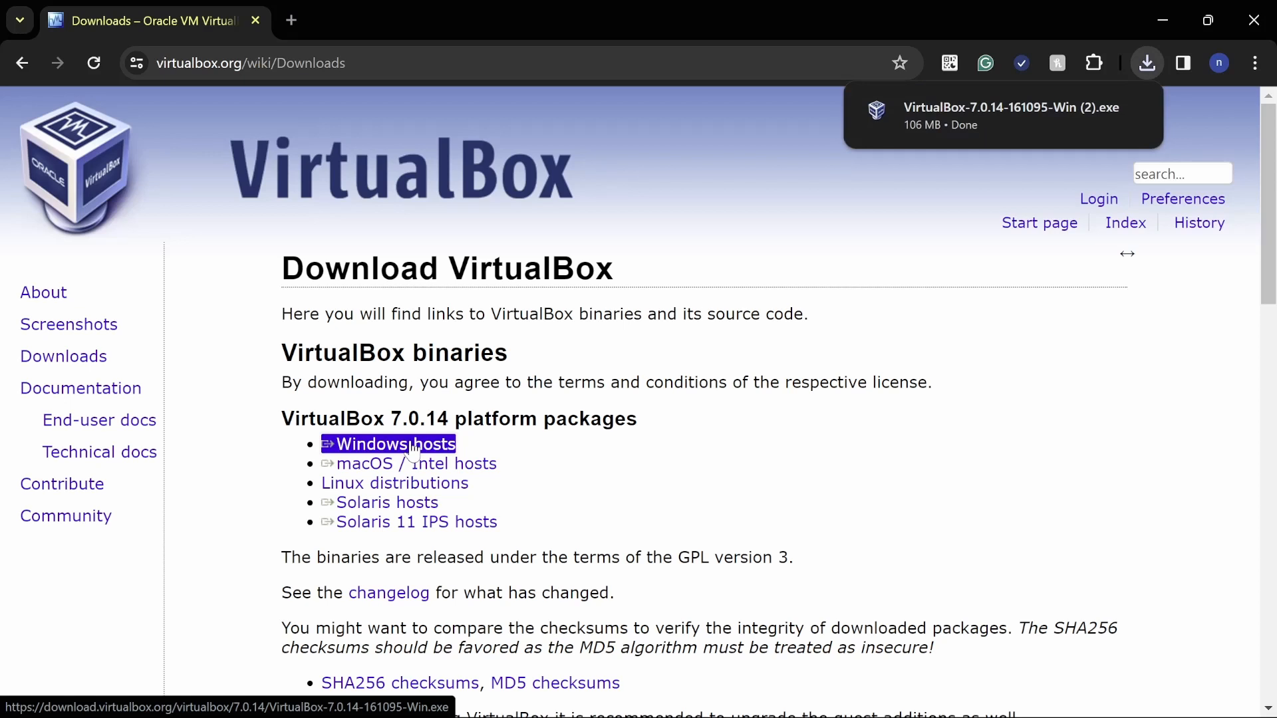
Run the downloaded VirtualBox 7.0.14 installer and remove the existing VirtualBox installation from the computer.
{"action": "mouse_move", "coordinate": [1022, 105]}
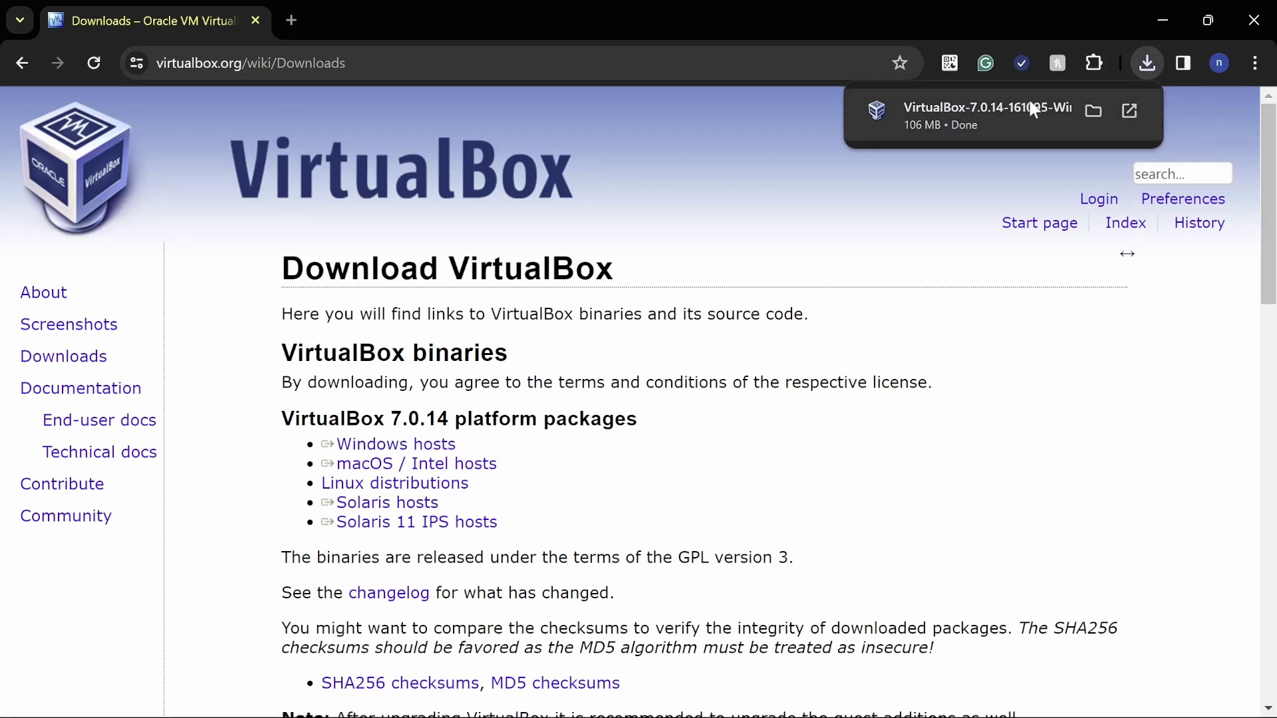
{"action": "left_click", "coordinate": [1031, 109]}
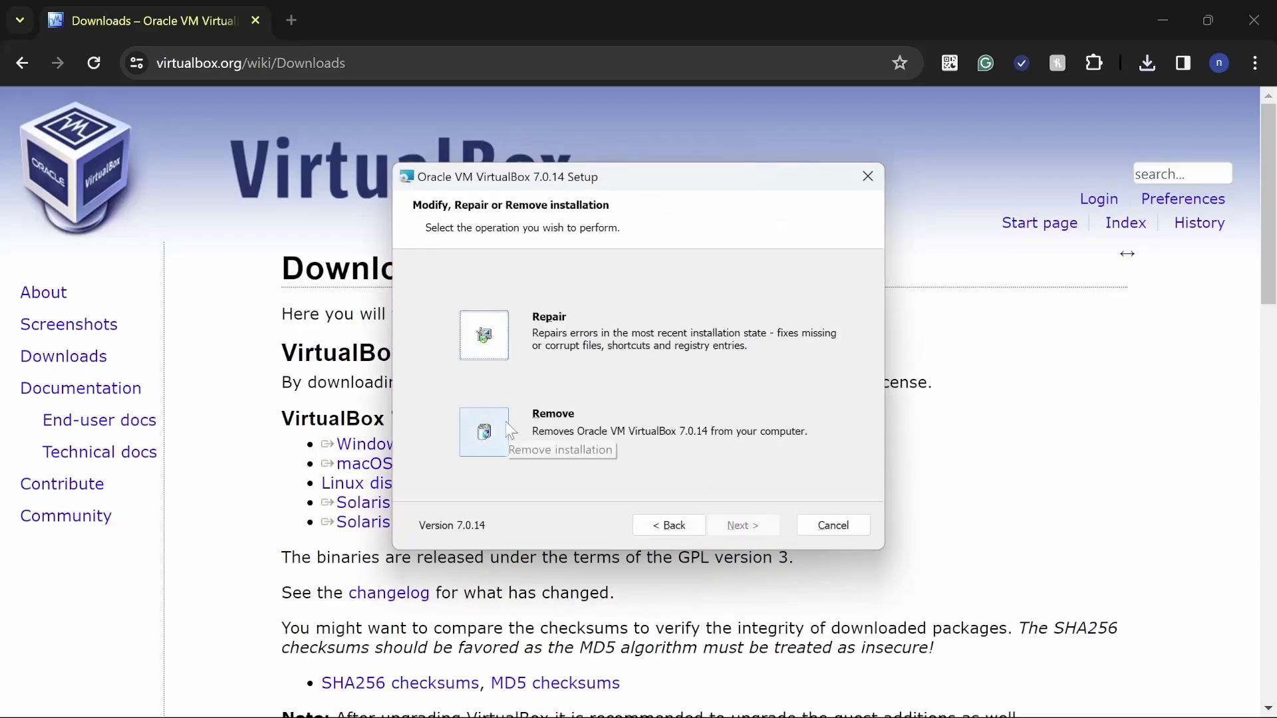
{"action": "left_click", "coordinate": [483, 432]}
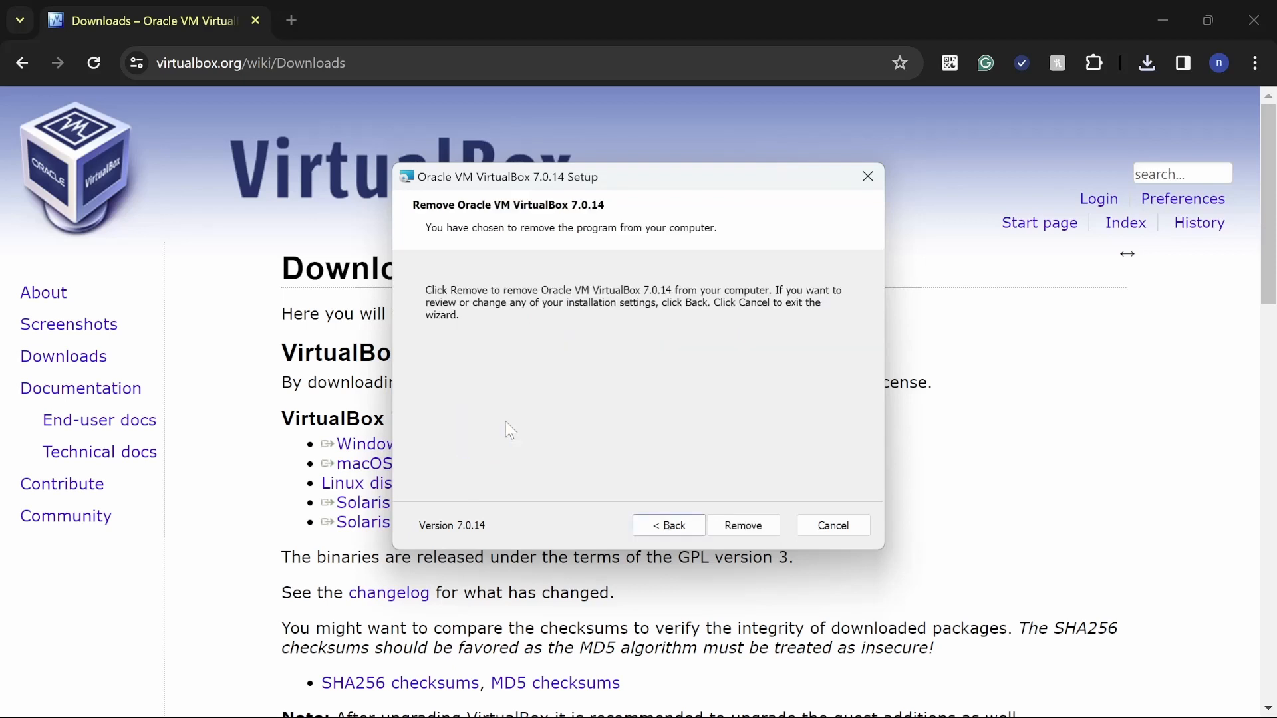
{"action": "left_click", "coordinate": [749, 525]}
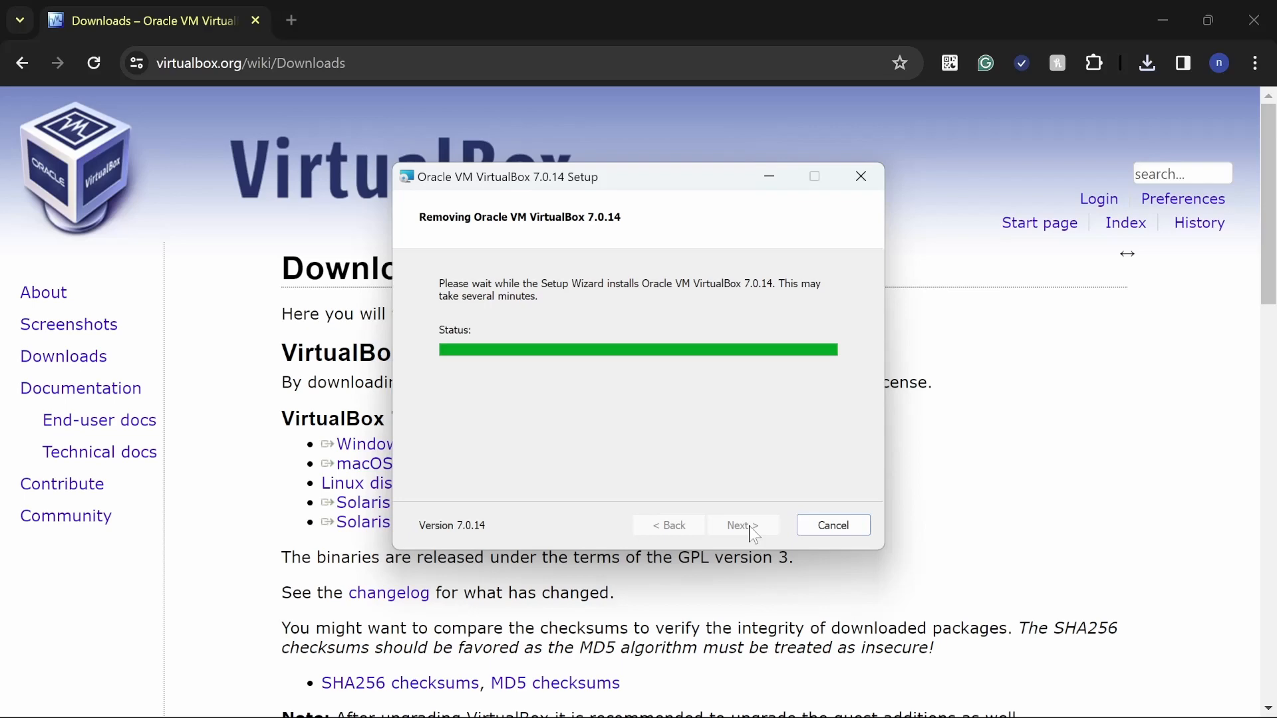
{"action": "left_click", "coordinate": [761, 525]}
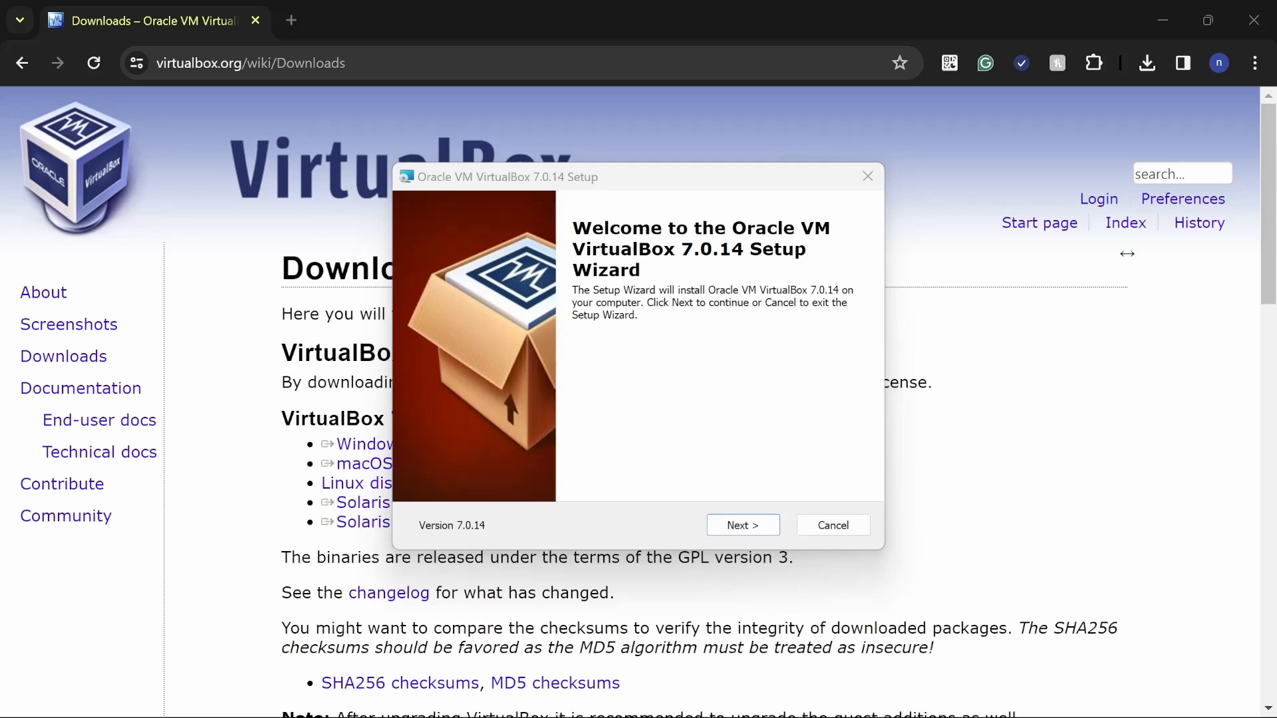
Install VirtualBox 7.0.14 with the default features and location, agreeing to the network reset and missing Python dependencies.
{"action": "left_click", "coordinate": [754, 524]}
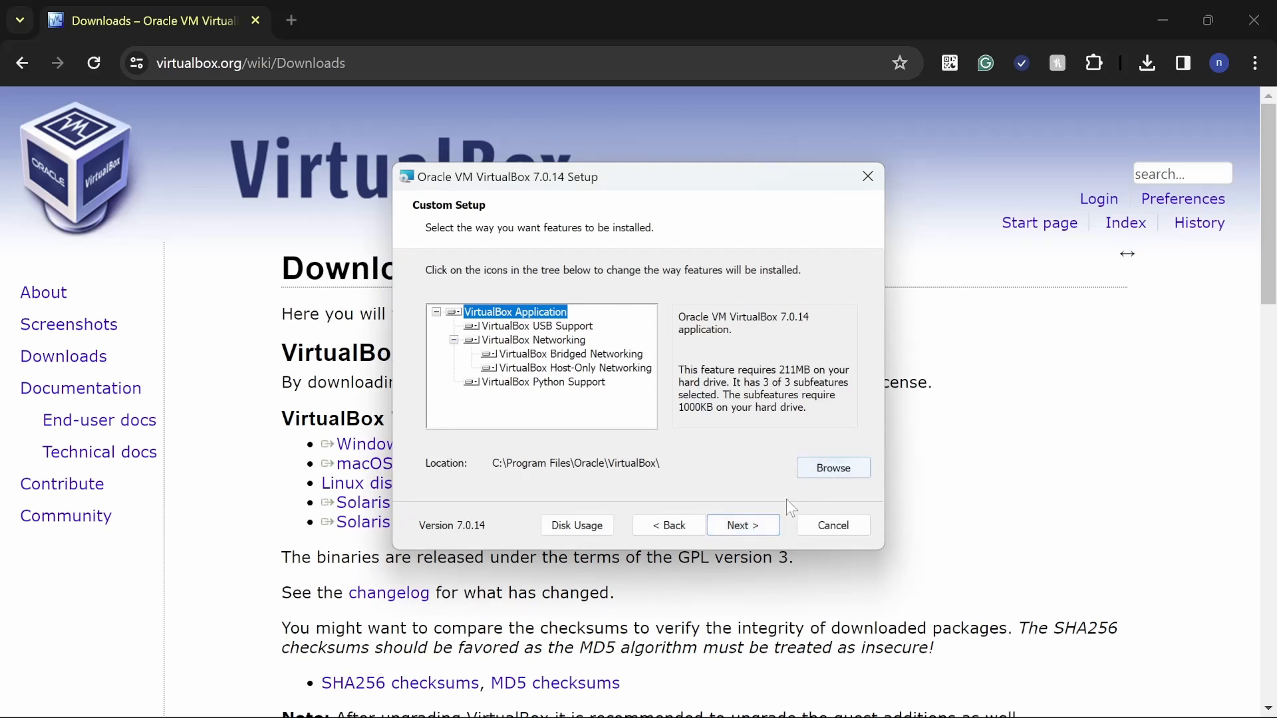
{"action": "left_click", "coordinate": [749, 518]}
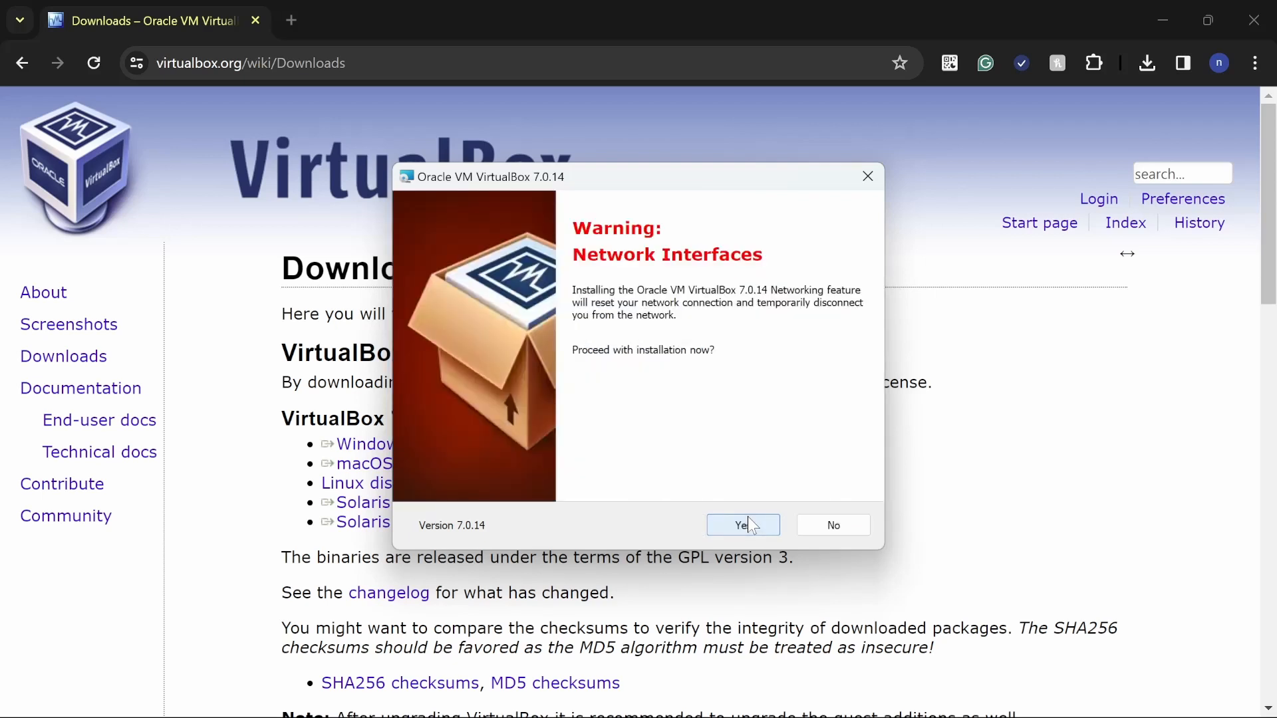
{"action": "left_click", "coordinate": [749, 518]}
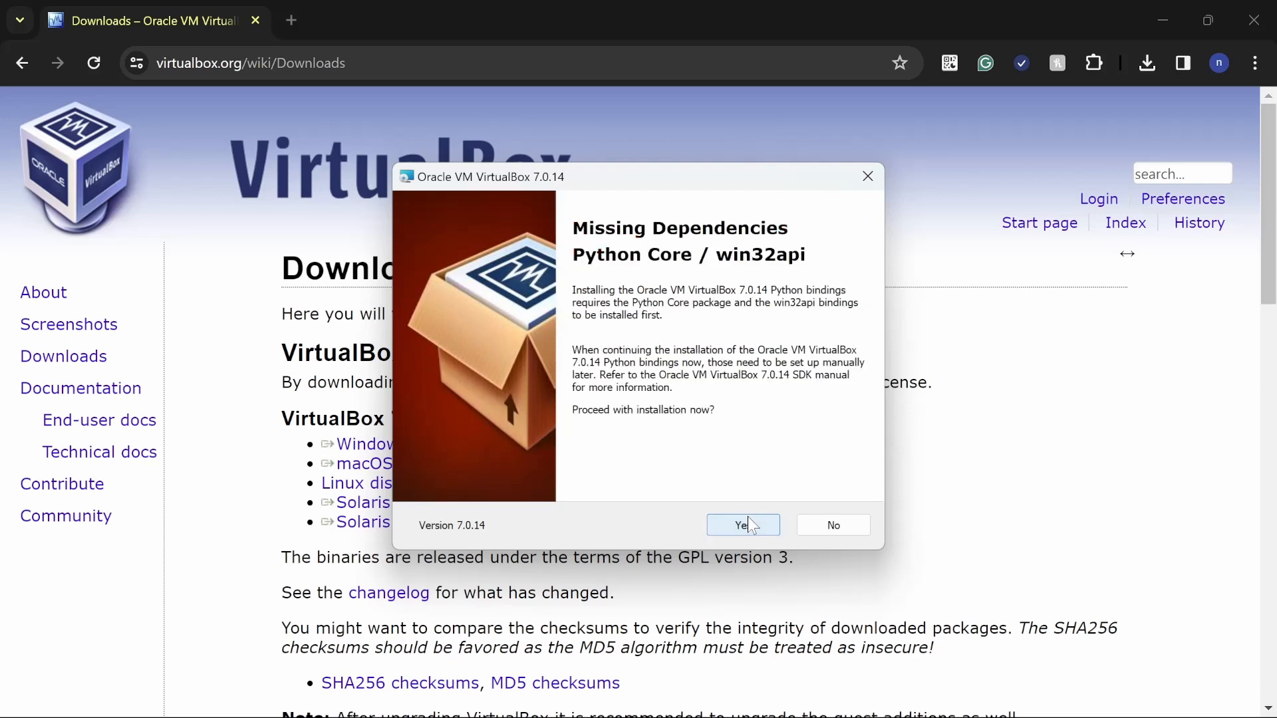
{"action": "left_click", "coordinate": [748, 518]}
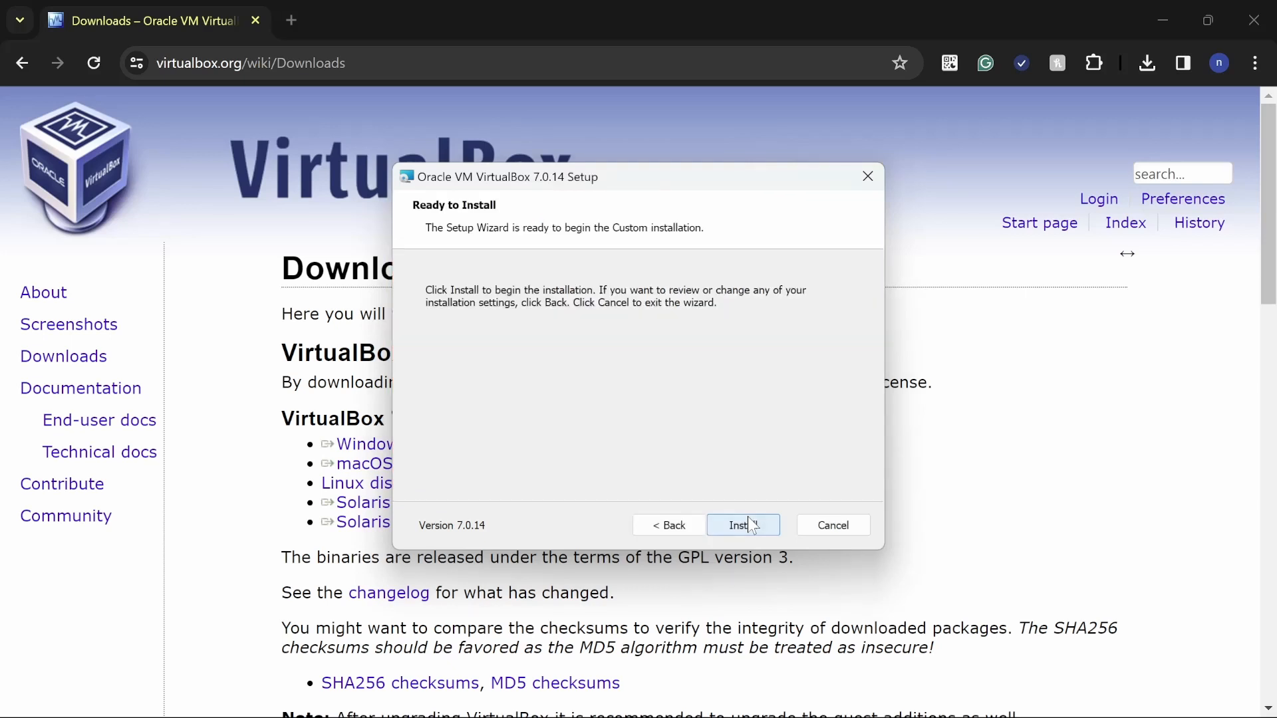
{"action": "left_click", "coordinate": [749, 523]}
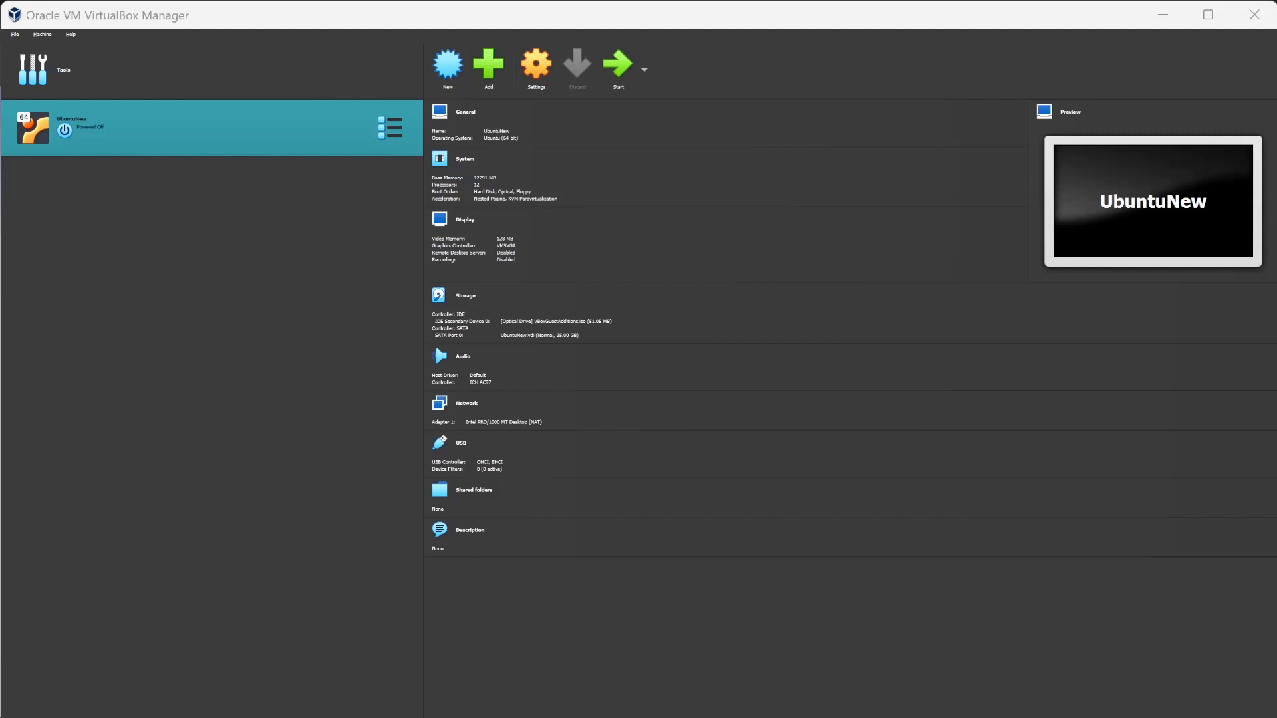
Switch to Chrome, search Google for "ubuntu desktop download" in a new tab and open Ubuntu's Download Ubuntu Desktop page.
{"action": "left_click", "coordinate": [1166, 17]}
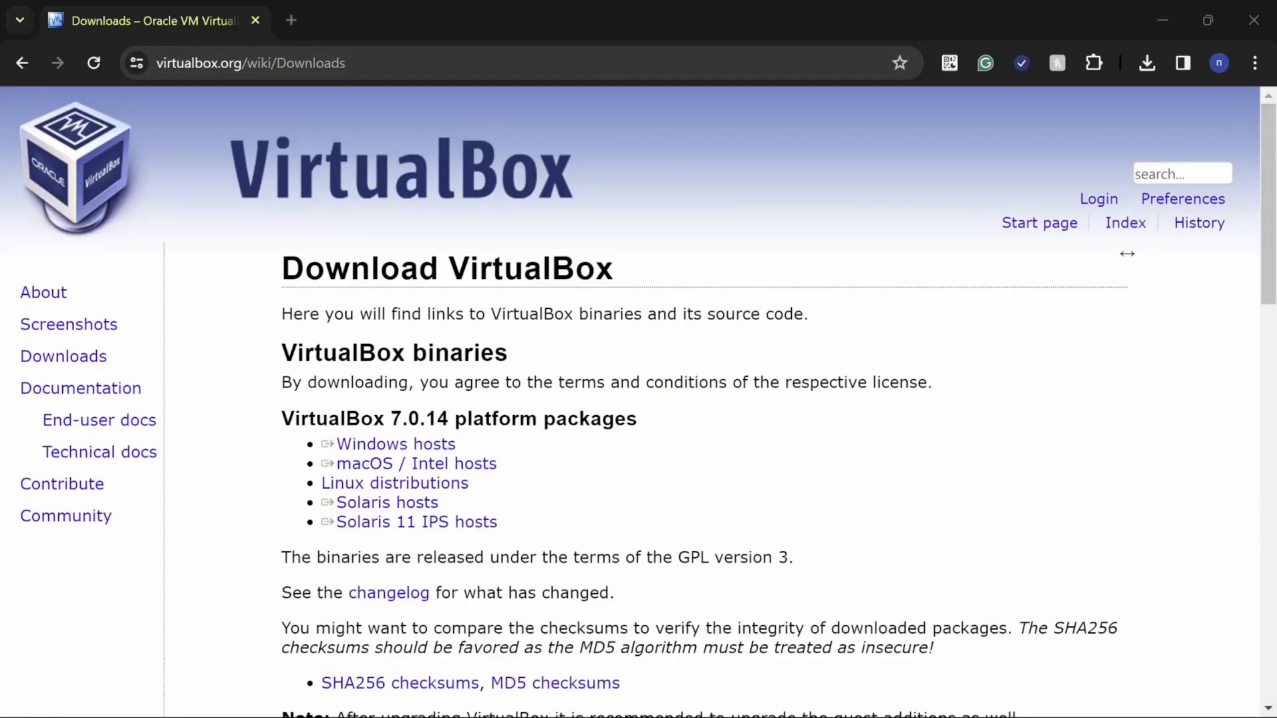
{"action": "left_click", "coordinate": [290, 18]}
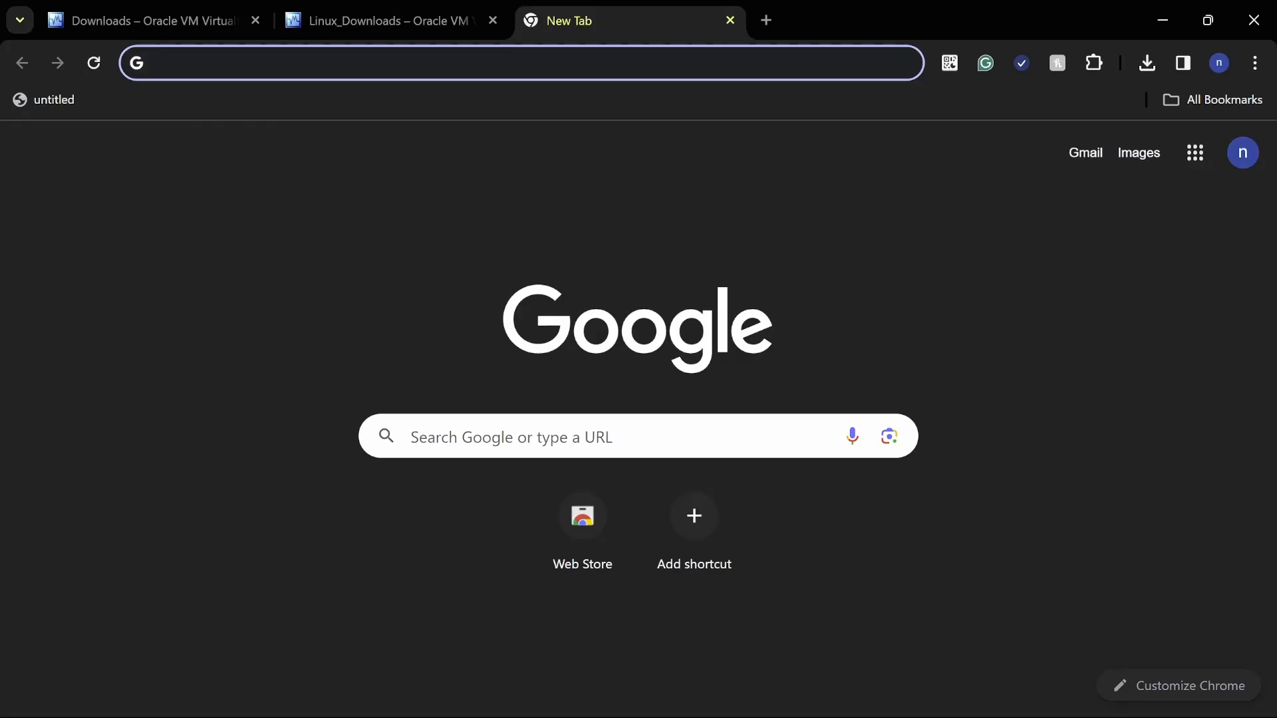
{"action": "type", "text": "ubunut"}
{"action": "key", "text": "BackSpace"}
{"action": "key", "text": "BackSpace"}
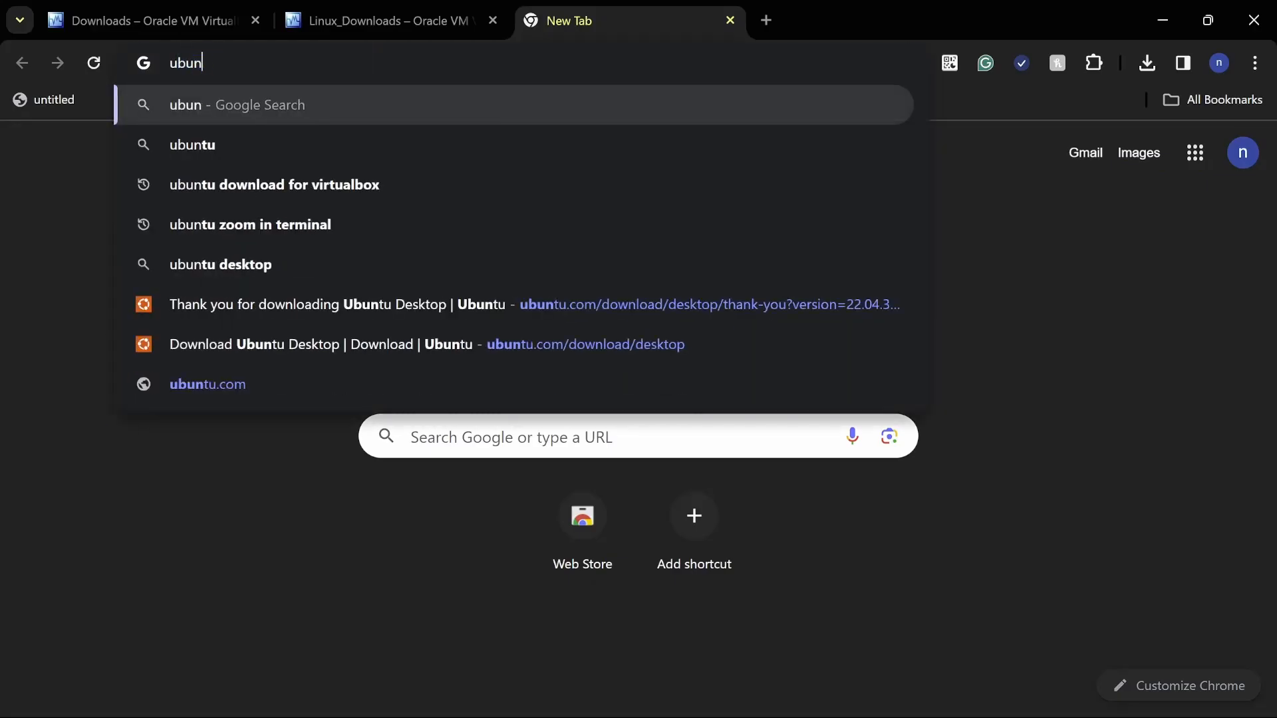
{"action": "type", "text": "tu des"}
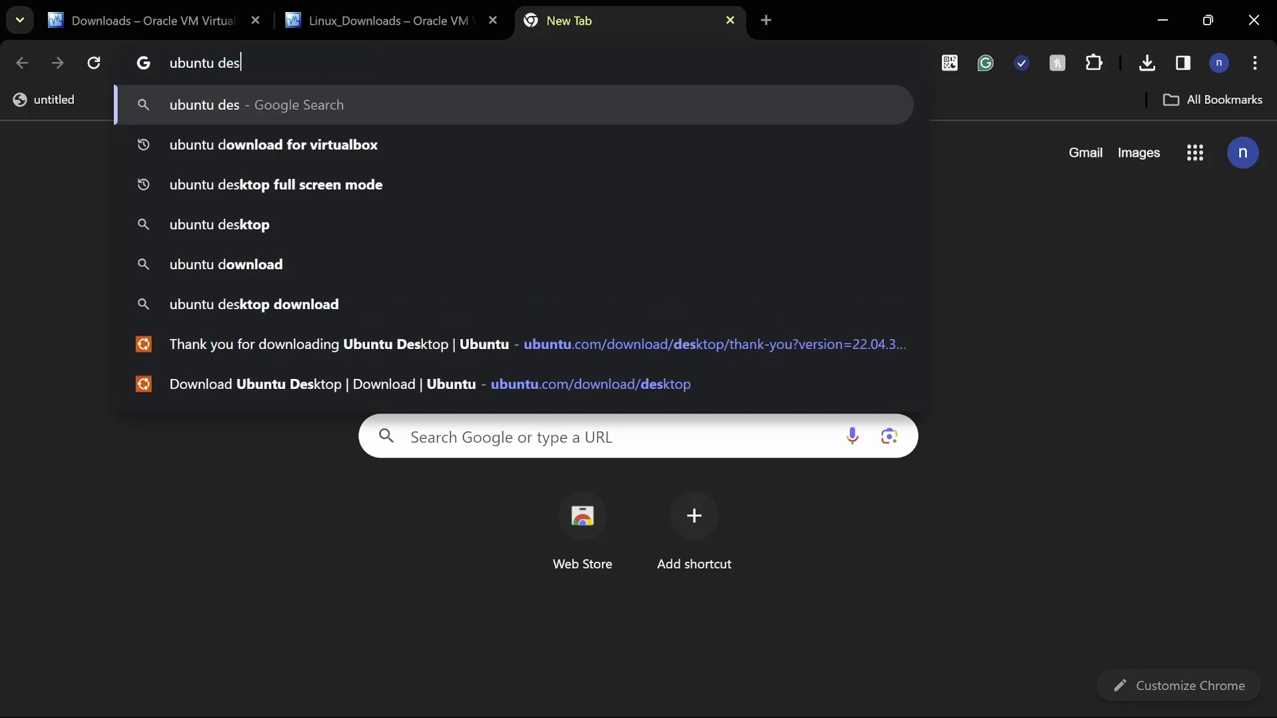
{"action": "type", "text": "ktop down"}
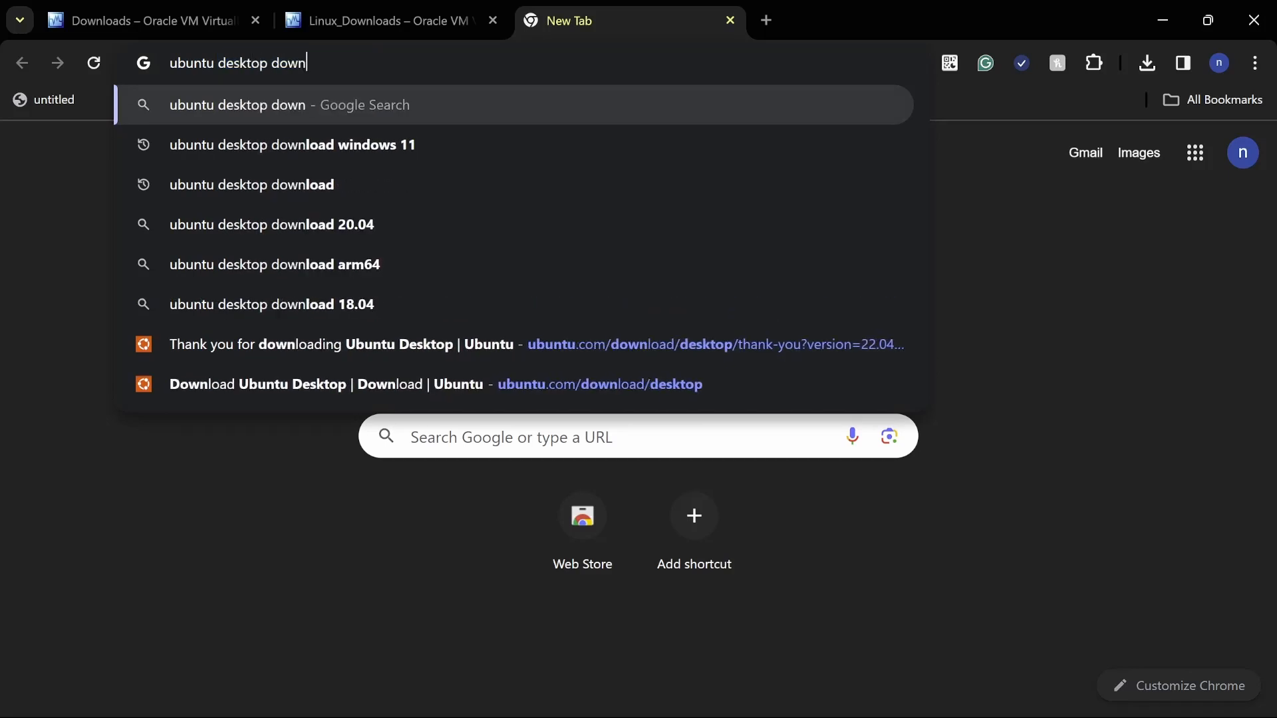
{"action": "type", "text": "load"}
{"action": "key", "text": "Return"}
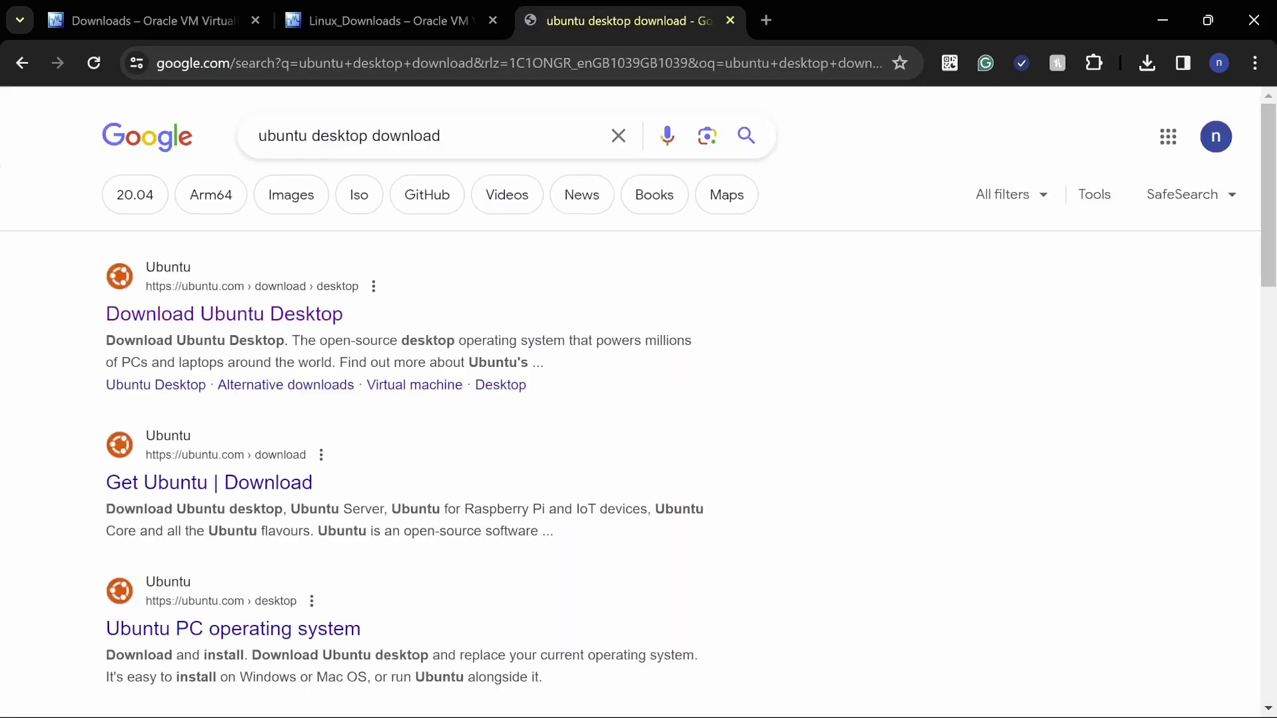
{"action": "left_click", "coordinate": [257, 294]}
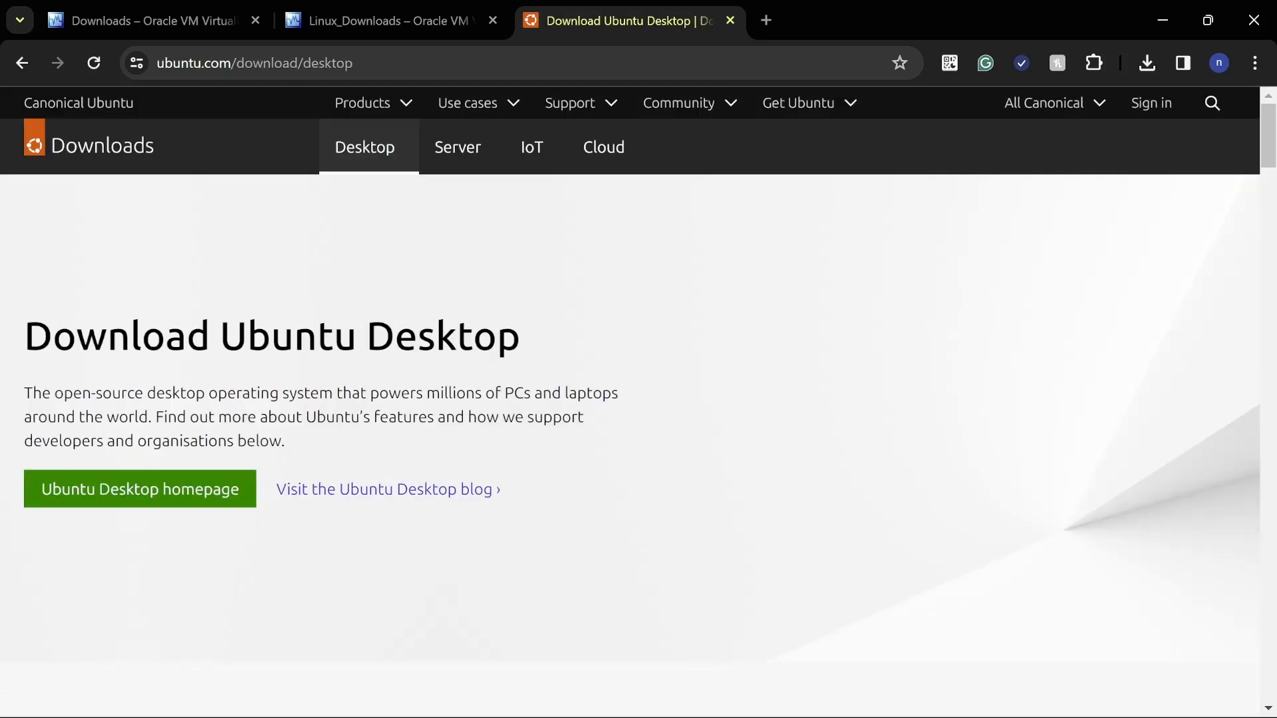
Download the Ubuntu 22.04.3 LTS desktop image from the Ubuntu download page.
{"action": "scroll", "coordinate": [639, 399], "scroll_direction": "down", "scroll_amount": 6}
{"action": "scroll", "coordinate": [267, 331], "scroll_direction": "down", "scroll_amount": 7}
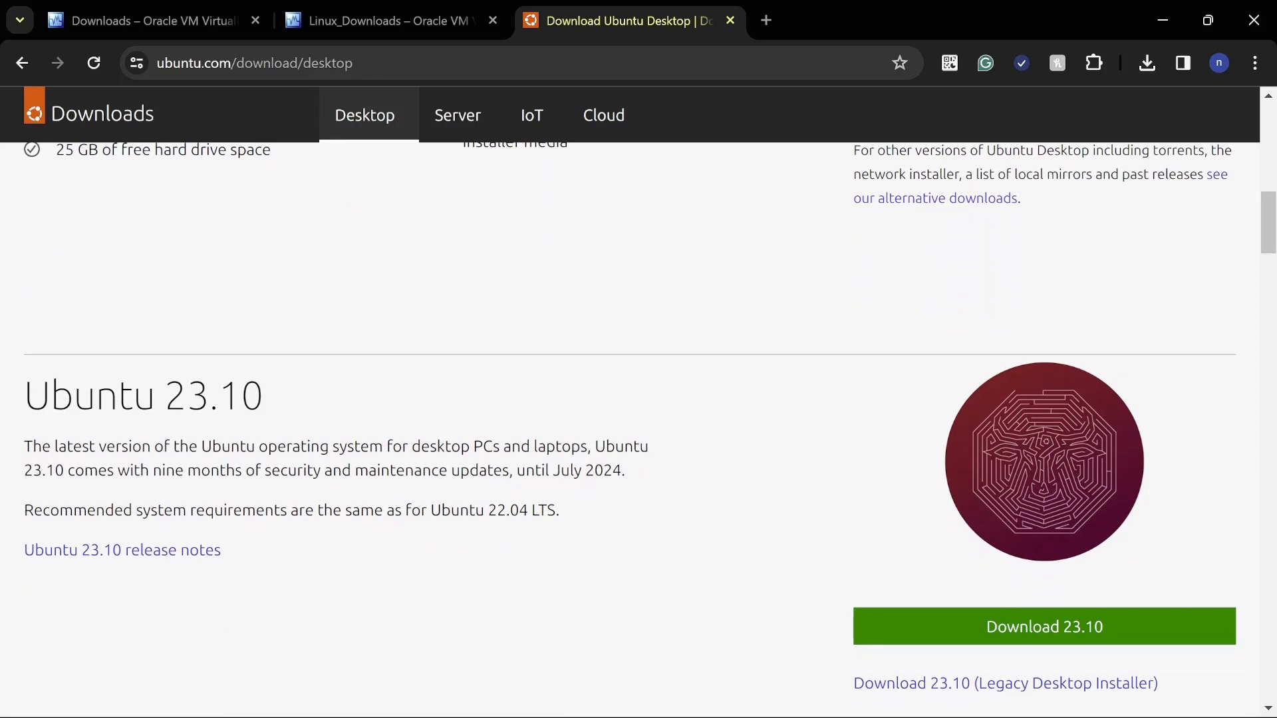
{"action": "scroll", "coordinate": [512, 472], "scroll_direction": "up", "scroll_amount": 6}
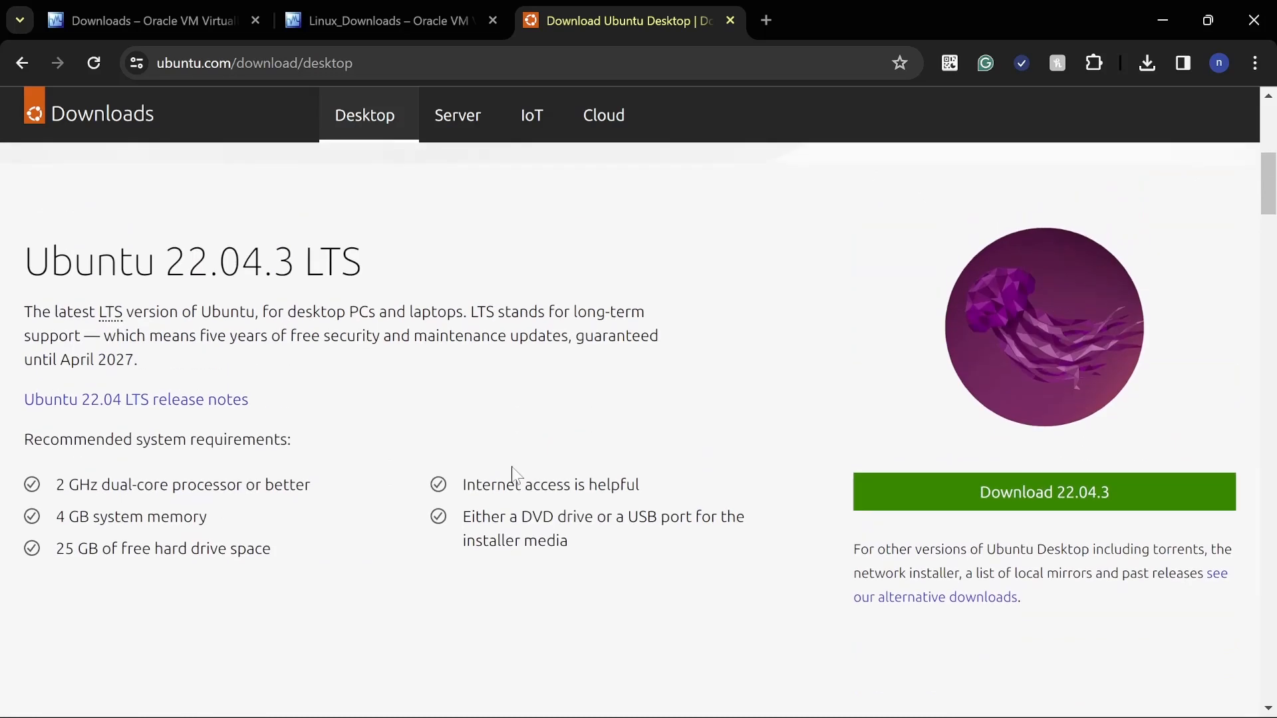
{"action": "left_click", "coordinate": [922, 490]}
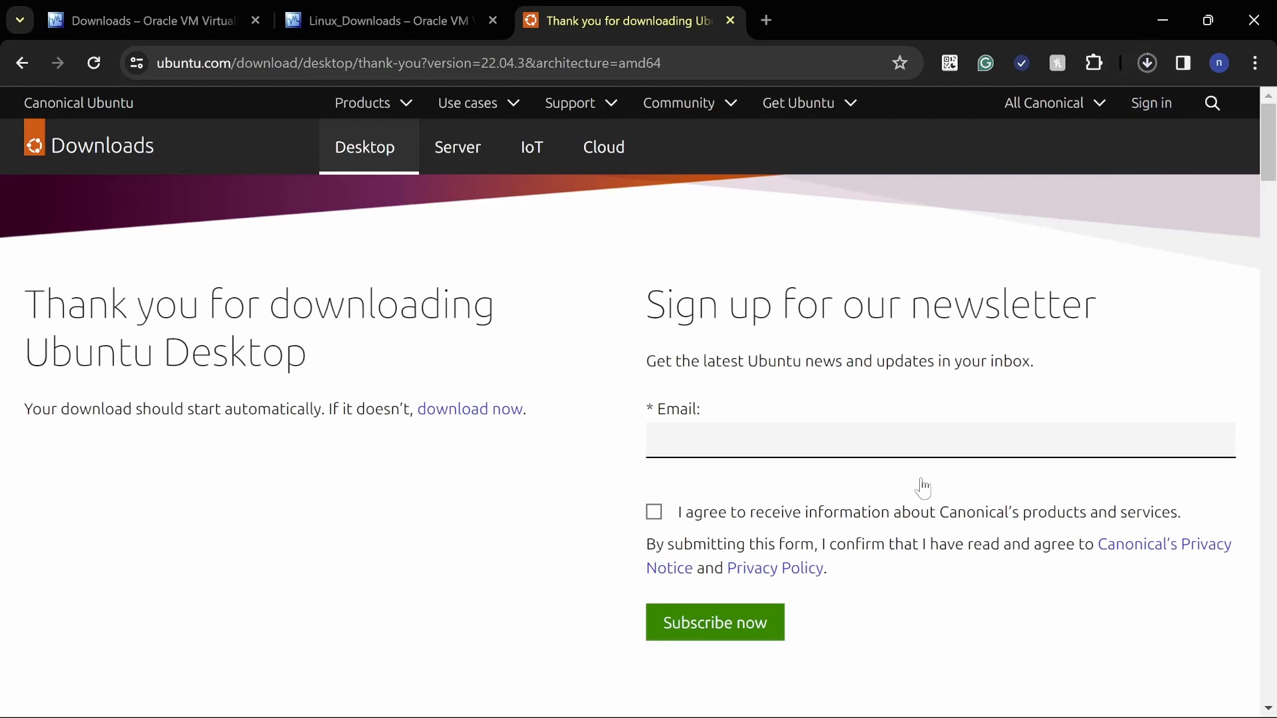
Switch to VirtualBox Manager and start creating a new virtual machine named "tutorial".
{"action": "left_click", "coordinate": [890, 706]}
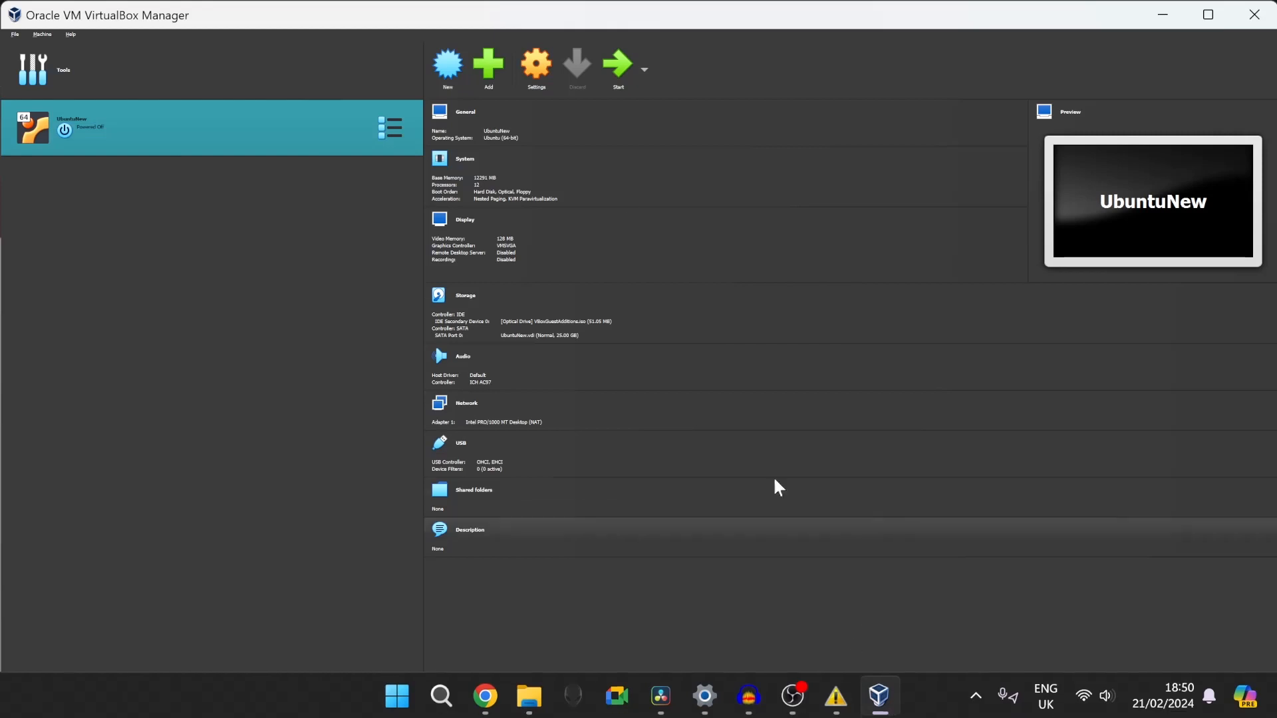
{"action": "left_click", "coordinate": [449, 61]}
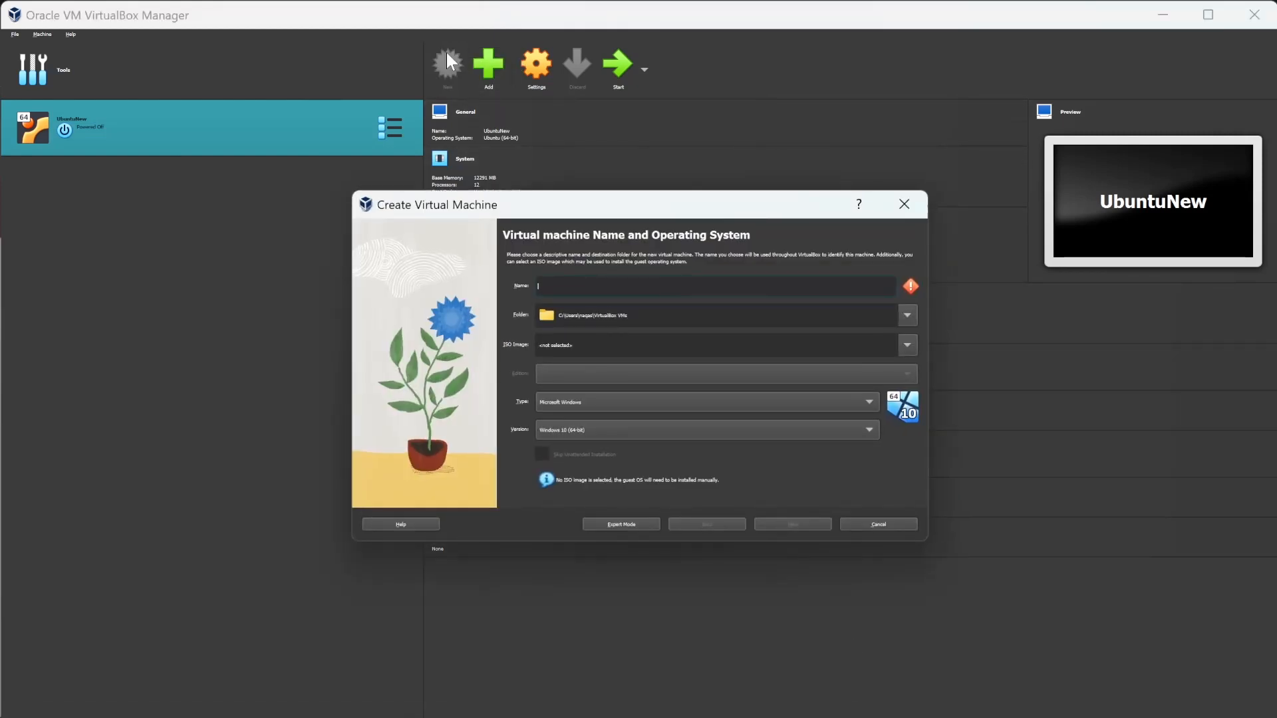
{"action": "type", "text": "v"}
{"action": "type", "text": "utorial"}
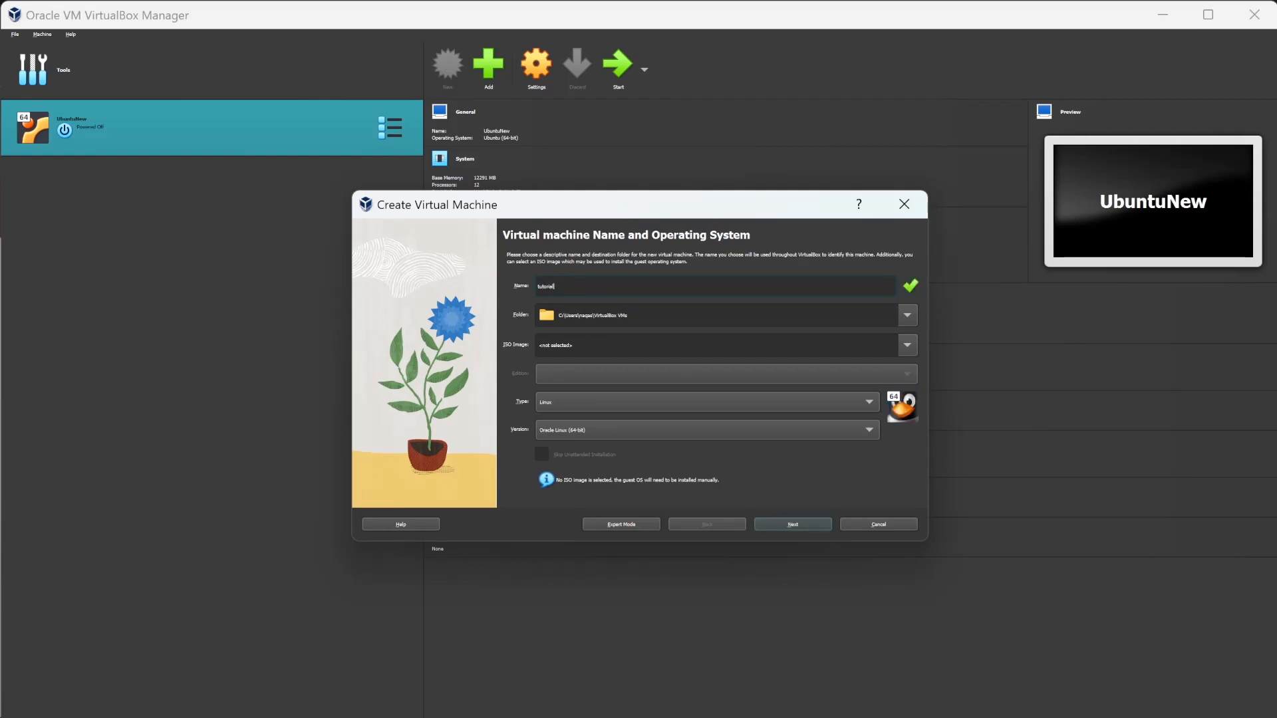
Choose ubuntu-22.04.3-desktop-amd64 (1).iso from the Downloads folder as the machine's ISO image.
{"action": "left_click", "coordinate": [909, 344]}
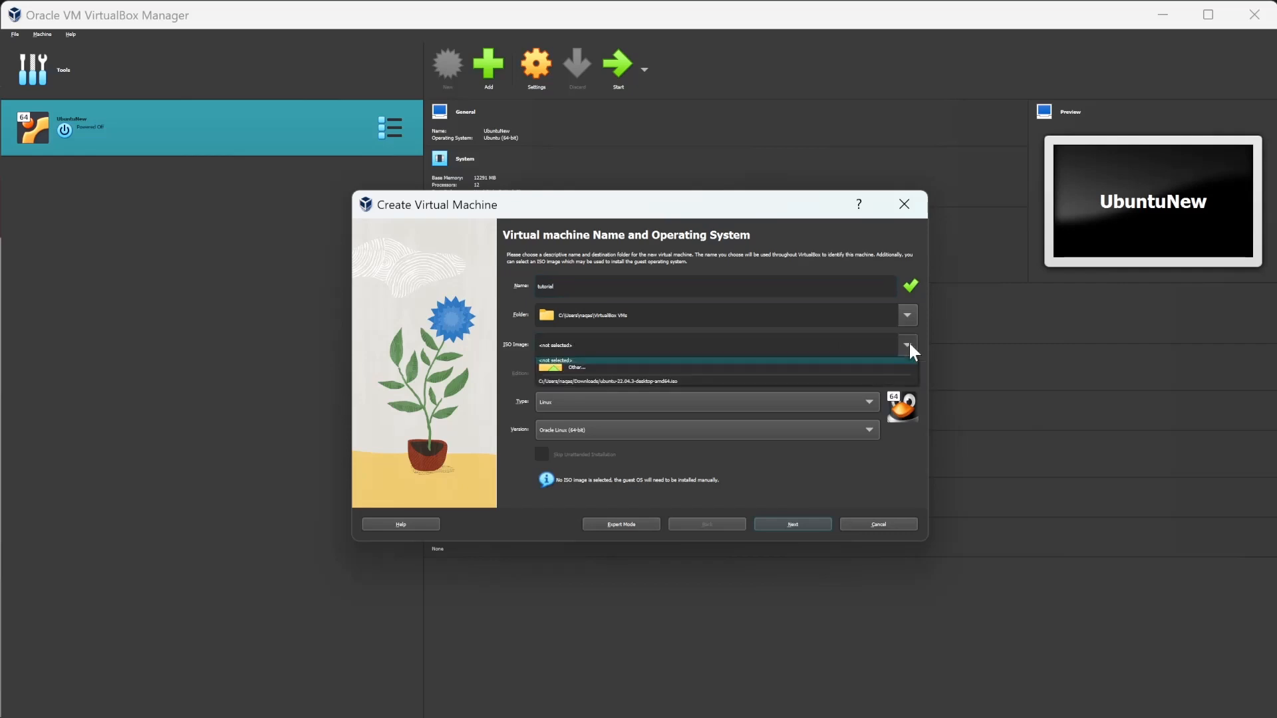
{"action": "left_click", "coordinate": [789, 369]}
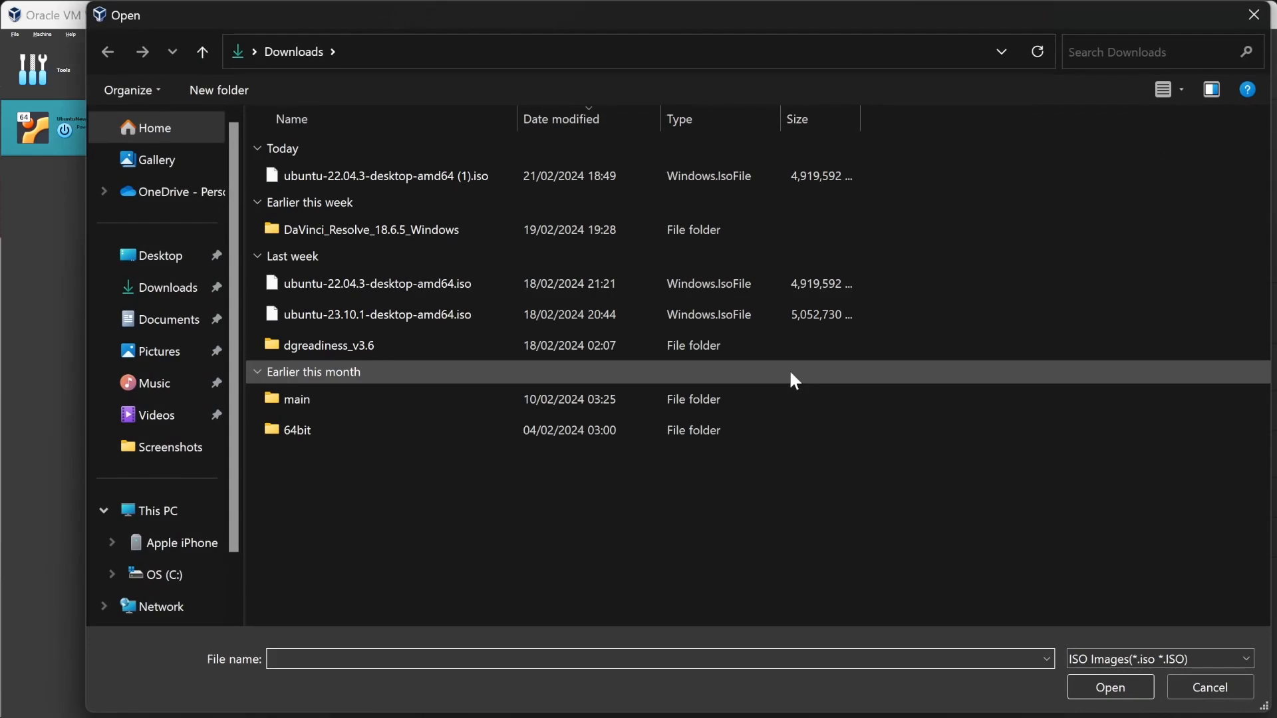
{"action": "left_click", "coordinate": [791, 176]}
{"action": "left_click", "coordinate": [1110, 687]}
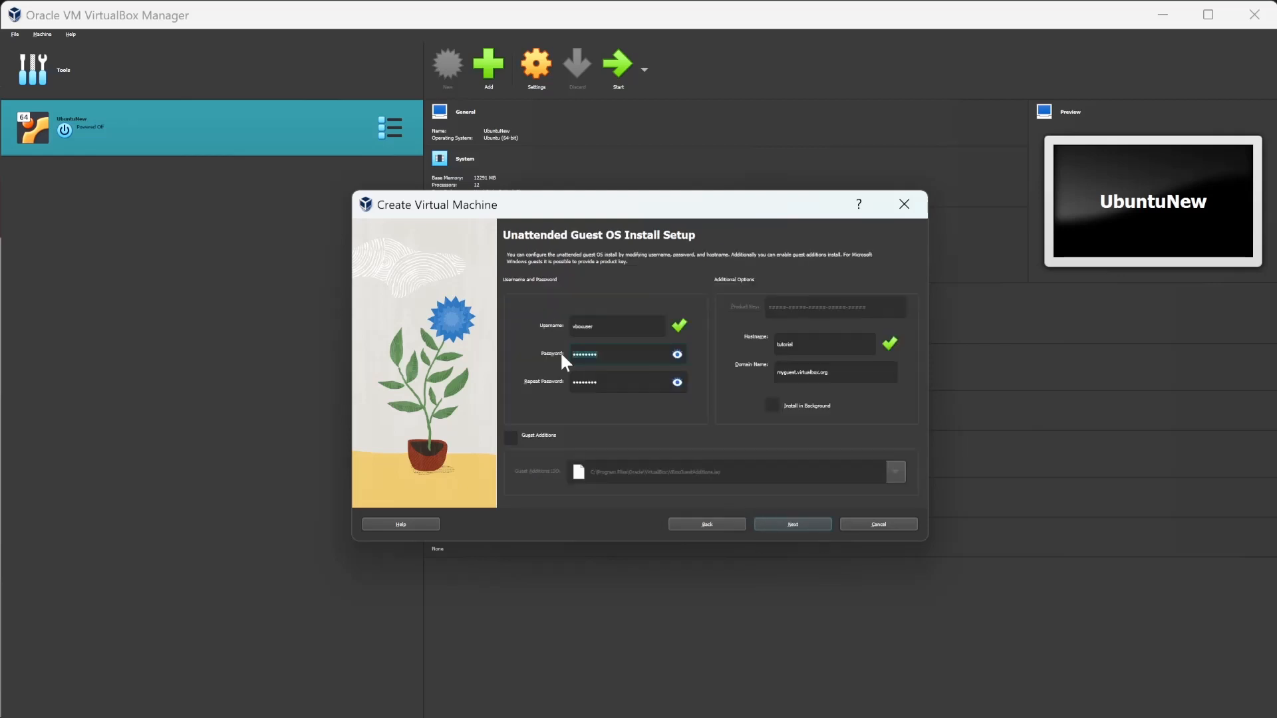
Enter and repeat the guest account password for the unattended Ubuntu installation.
{"action": "type", "text": "••"}
{"action": "type", "text": "••••••••"}
{"action": "left_click", "coordinate": [787, 525]}
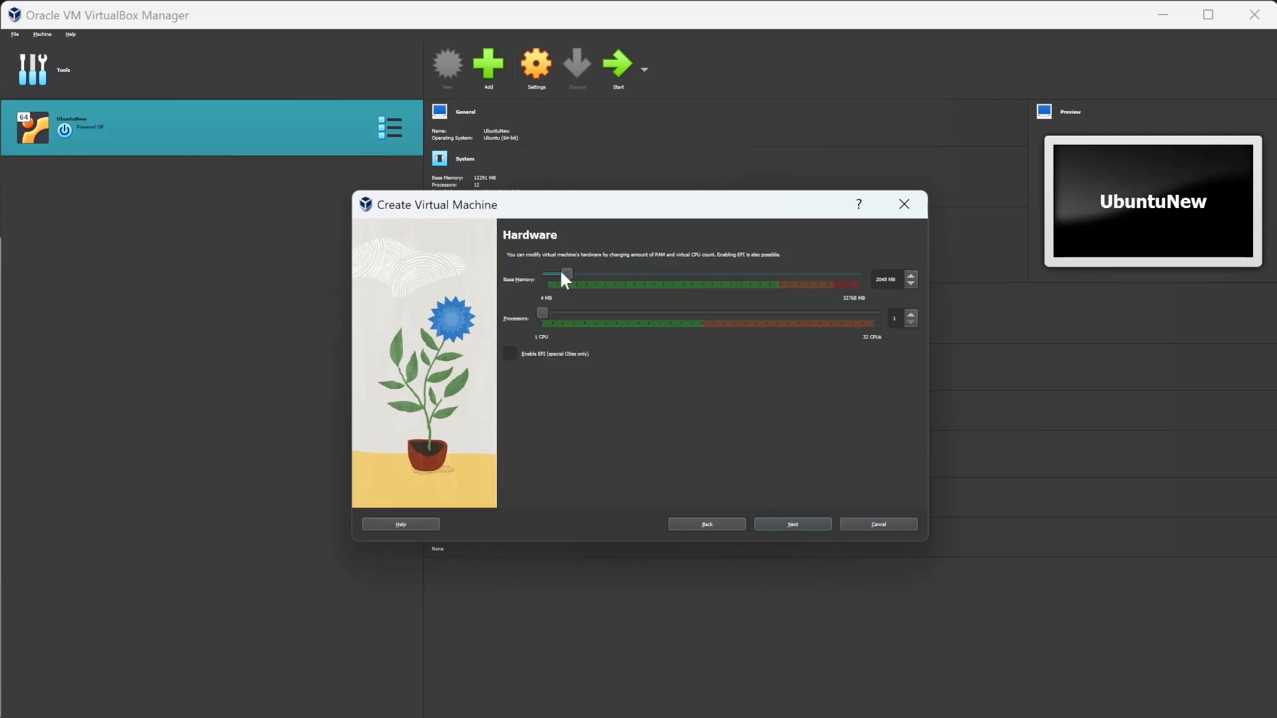
Allocate 20297 MB of base memory and 12 processors to the virtual machine.
{"action": "left_click_drag", "start_coordinate": [562, 273], "coordinate": [712, 277]}
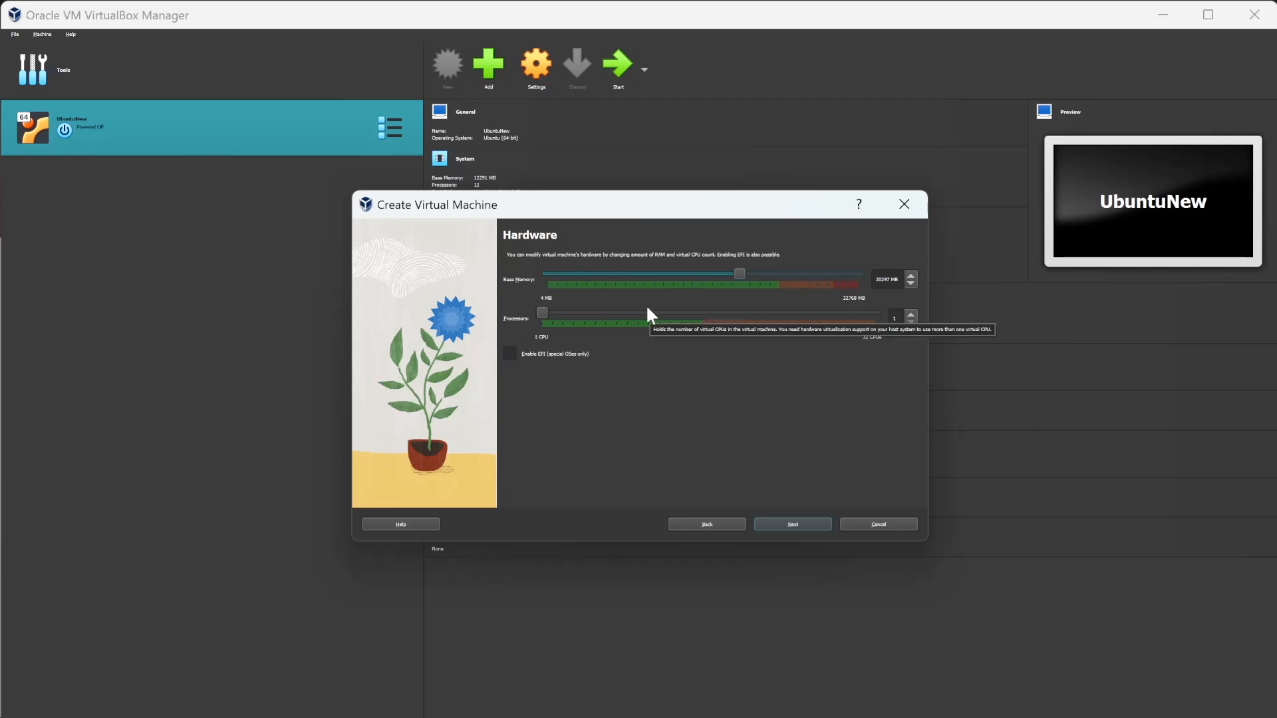
{"action": "left_click_drag", "start_coordinate": [543, 312], "coordinate": [660, 326]}
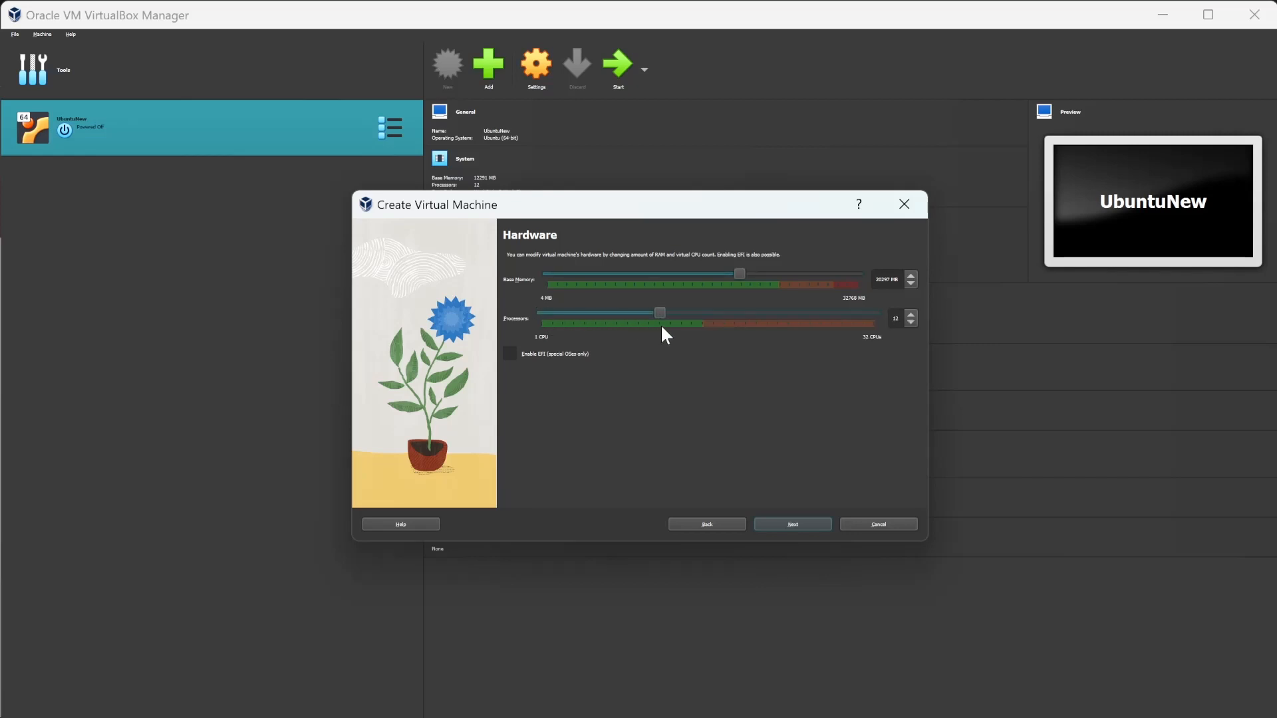
{"action": "left_click", "coordinate": [793, 524]}
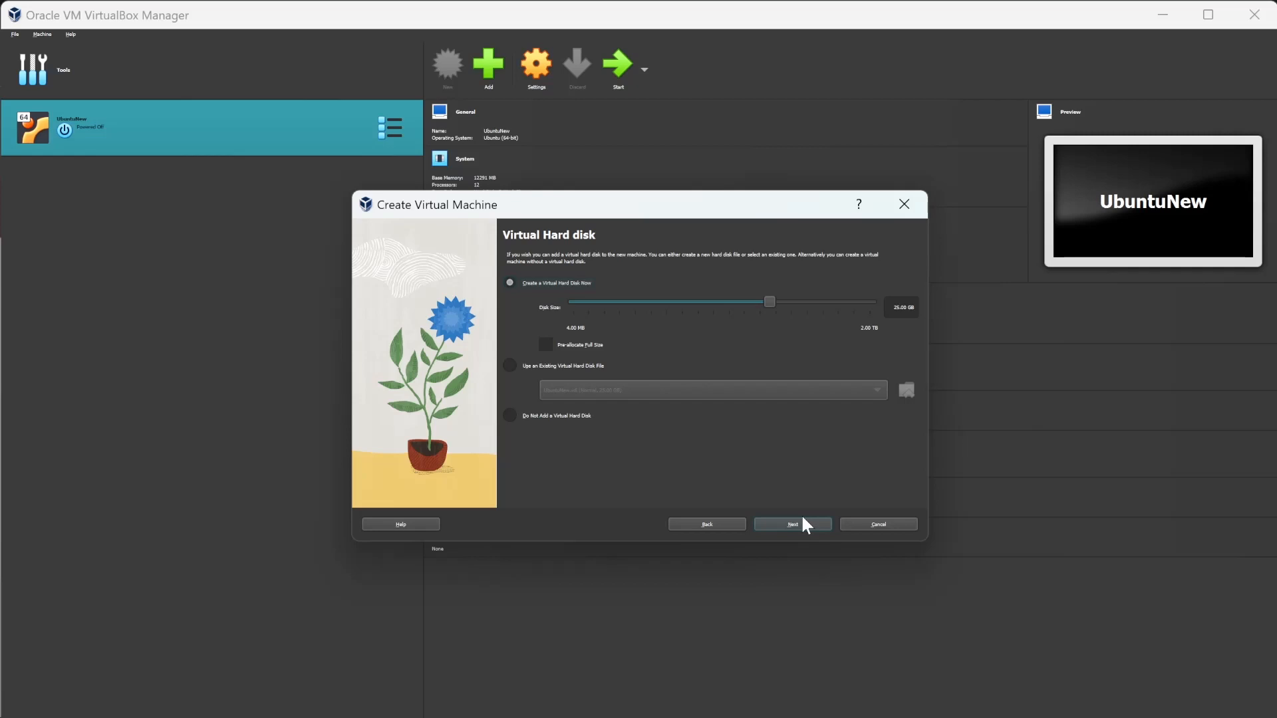
Create the virtual machine with a new 25 GB virtual hard disk and maximize its running window.
{"action": "left_click", "coordinate": [802, 519]}
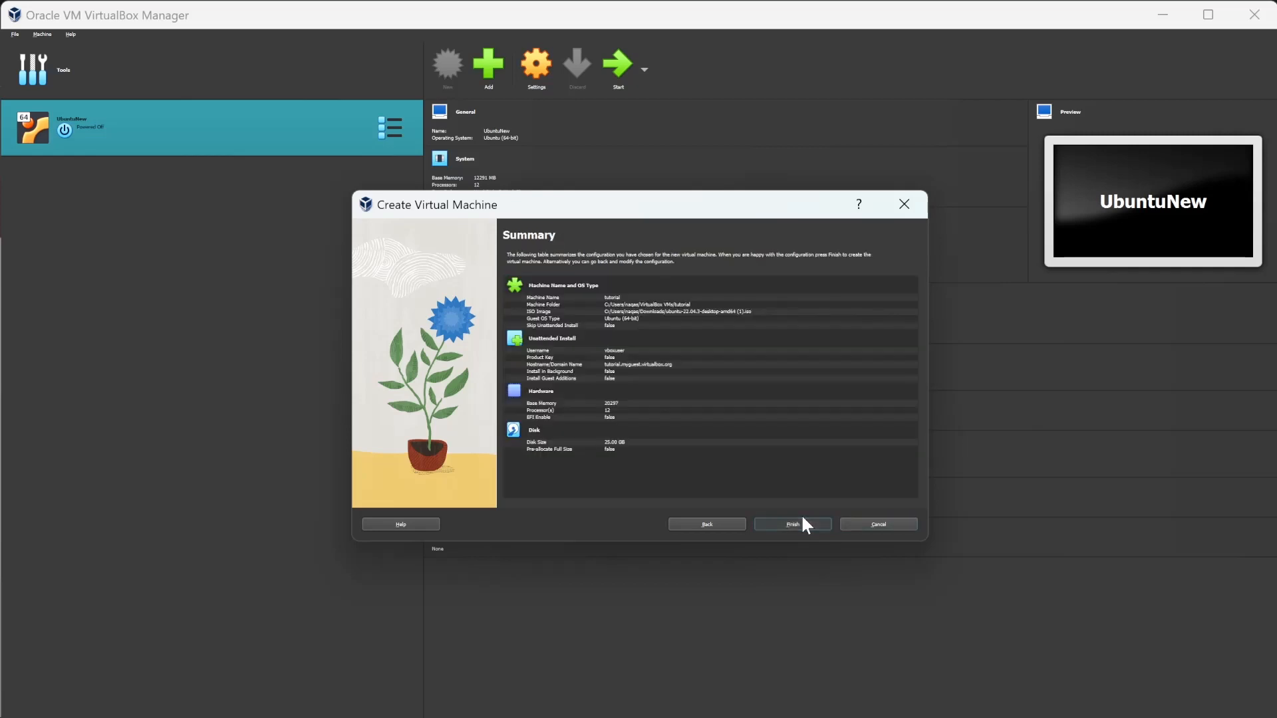
{"action": "left_click", "coordinate": [802, 520]}
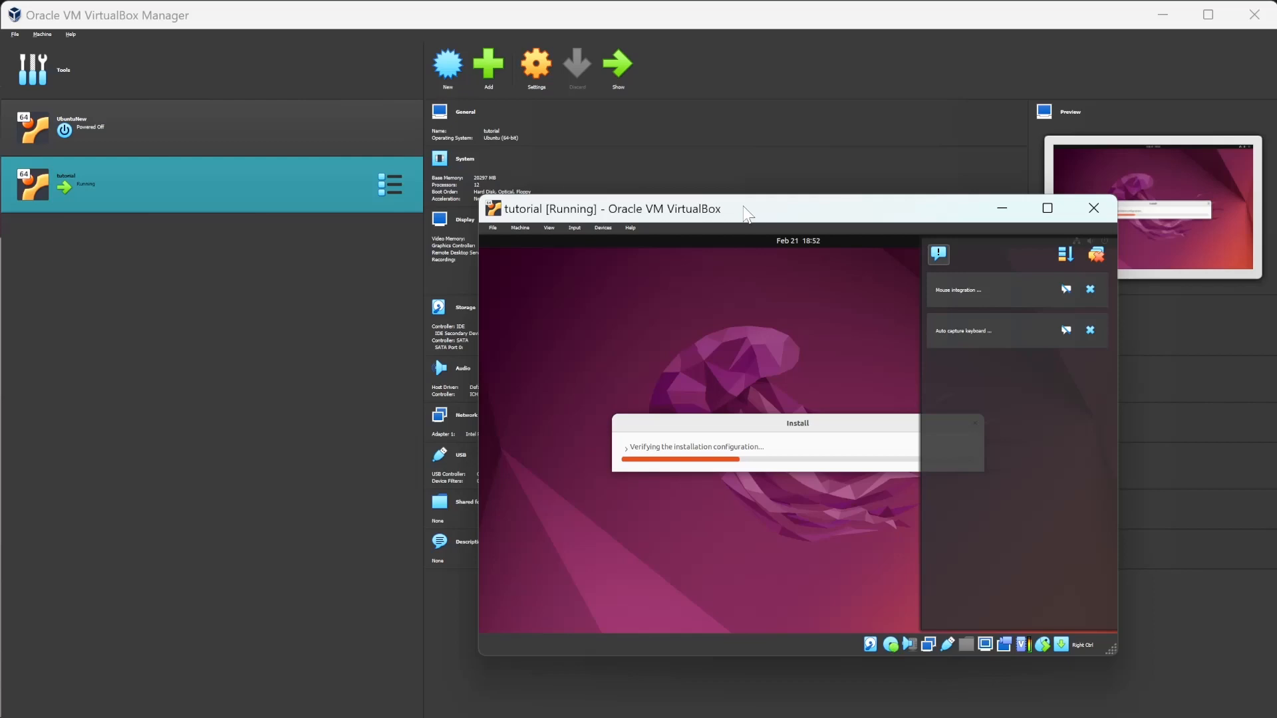
{"action": "double_click", "coordinate": [743, 208]}
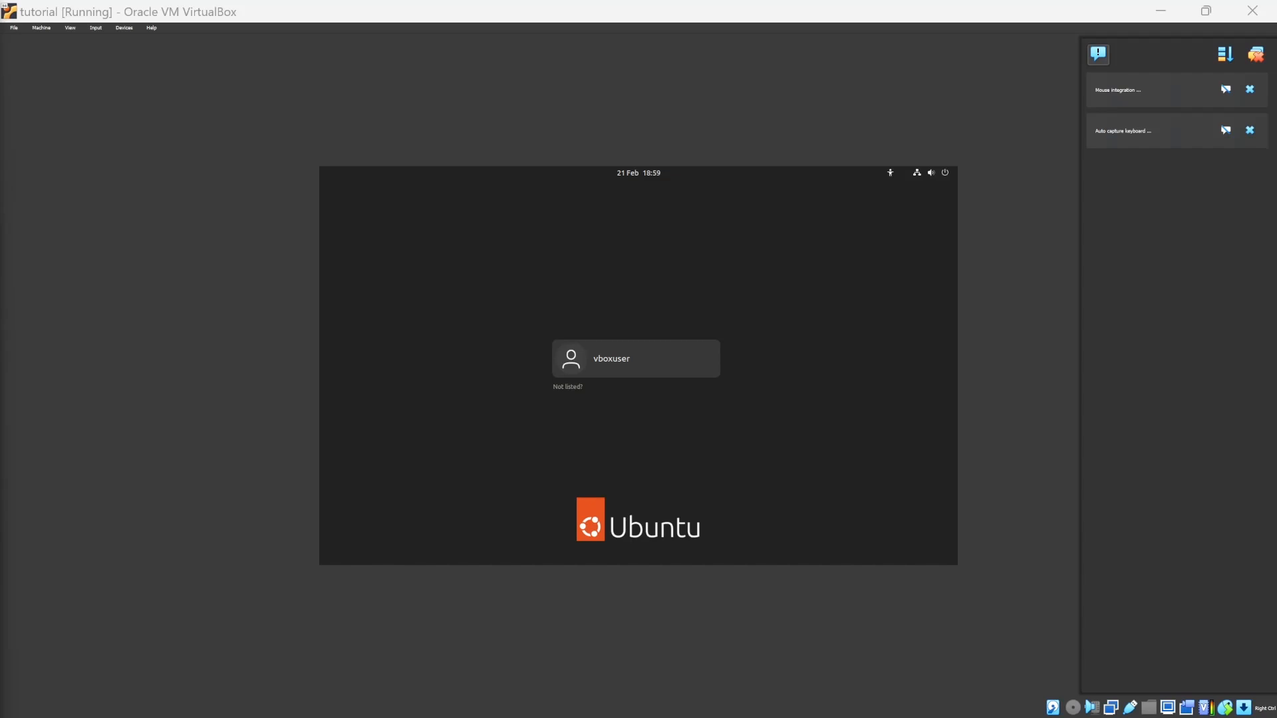
Log in to the Ubuntu guest as vboxuser with the account password.
{"action": "left_click", "coordinate": [703, 353]}
{"action": "type", "text": "changeme"}
{"action": "key", "text": "Return"}
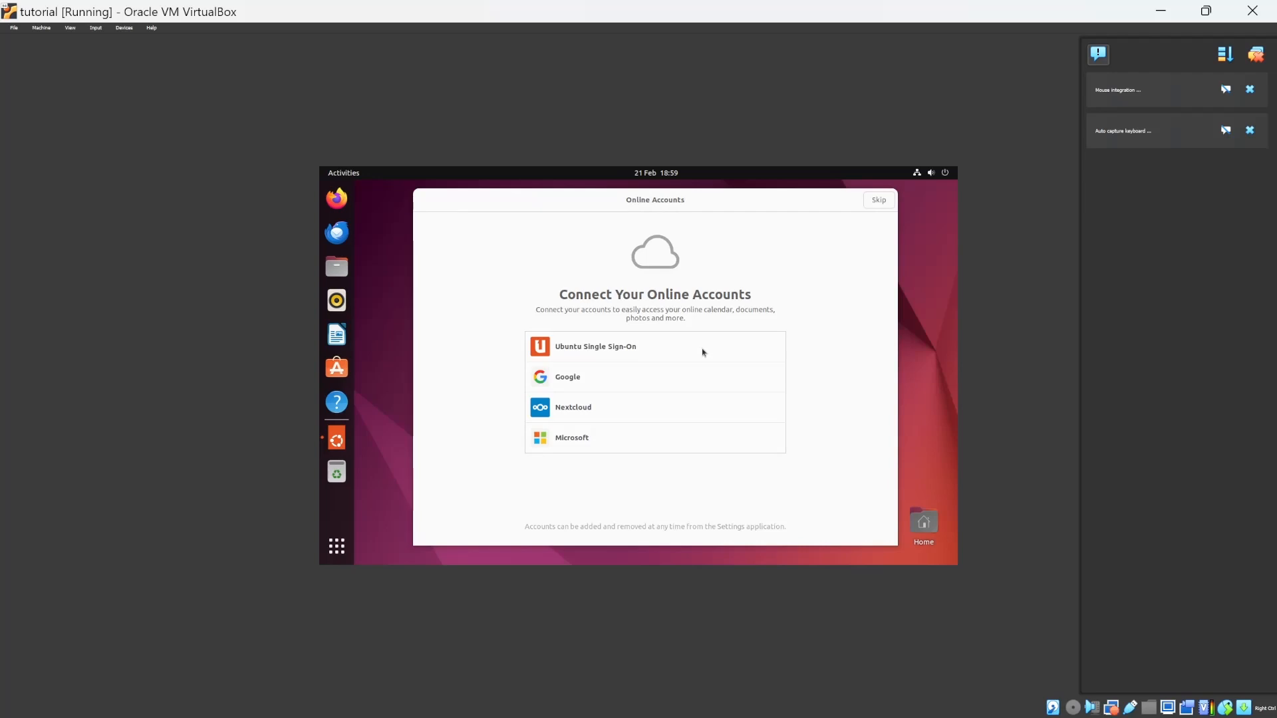
Complete Ubuntu's welcome setup, skipping online accounts and Ubuntu Pro, declining to send system info, and leaving Location Services off.
{"action": "left_click", "coordinate": [887, 204]}
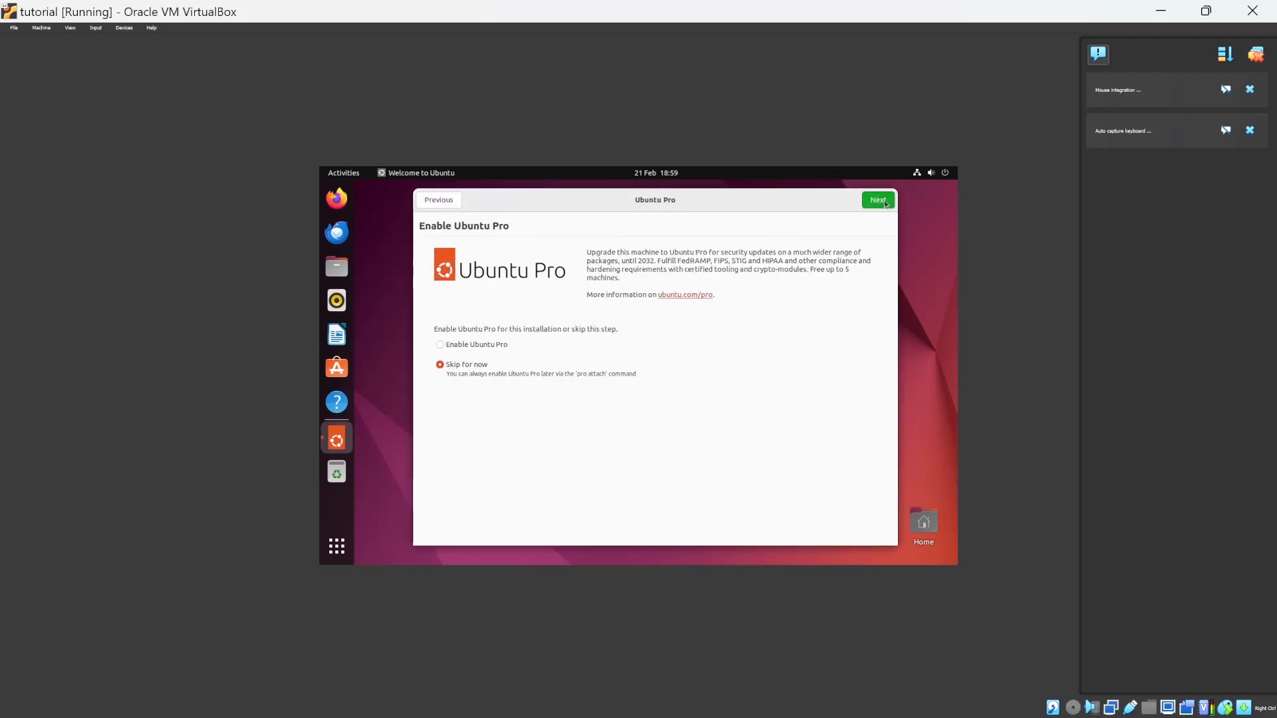
{"action": "left_click", "coordinate": [886, 203]}
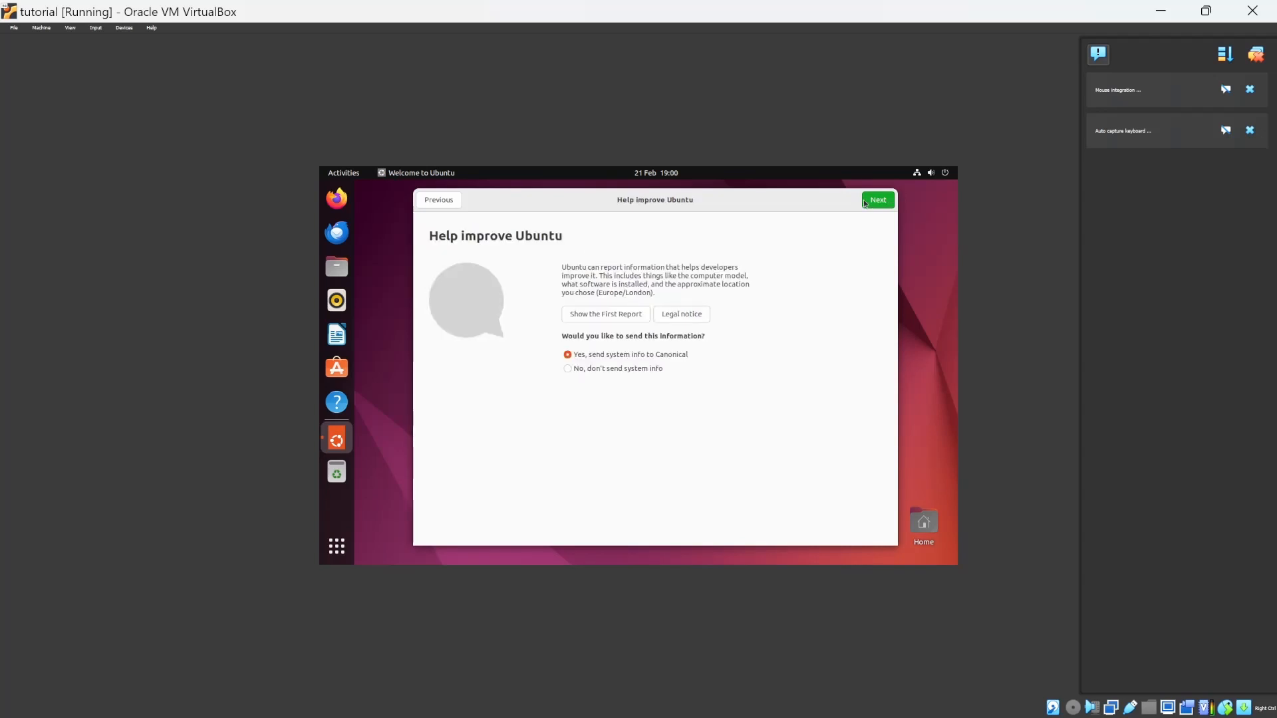
{"action": "left_click", "coordinate": [621, 368]}
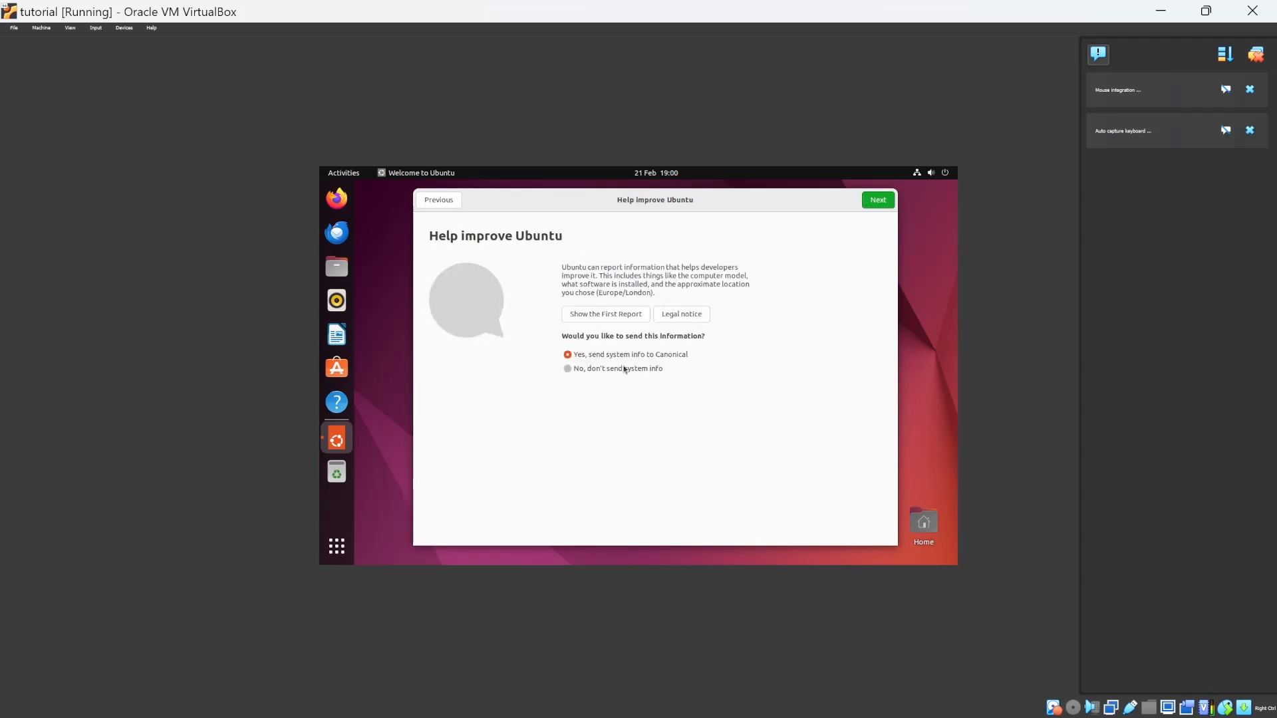
{"action": "left_click", "coordinate": [879, 201]}
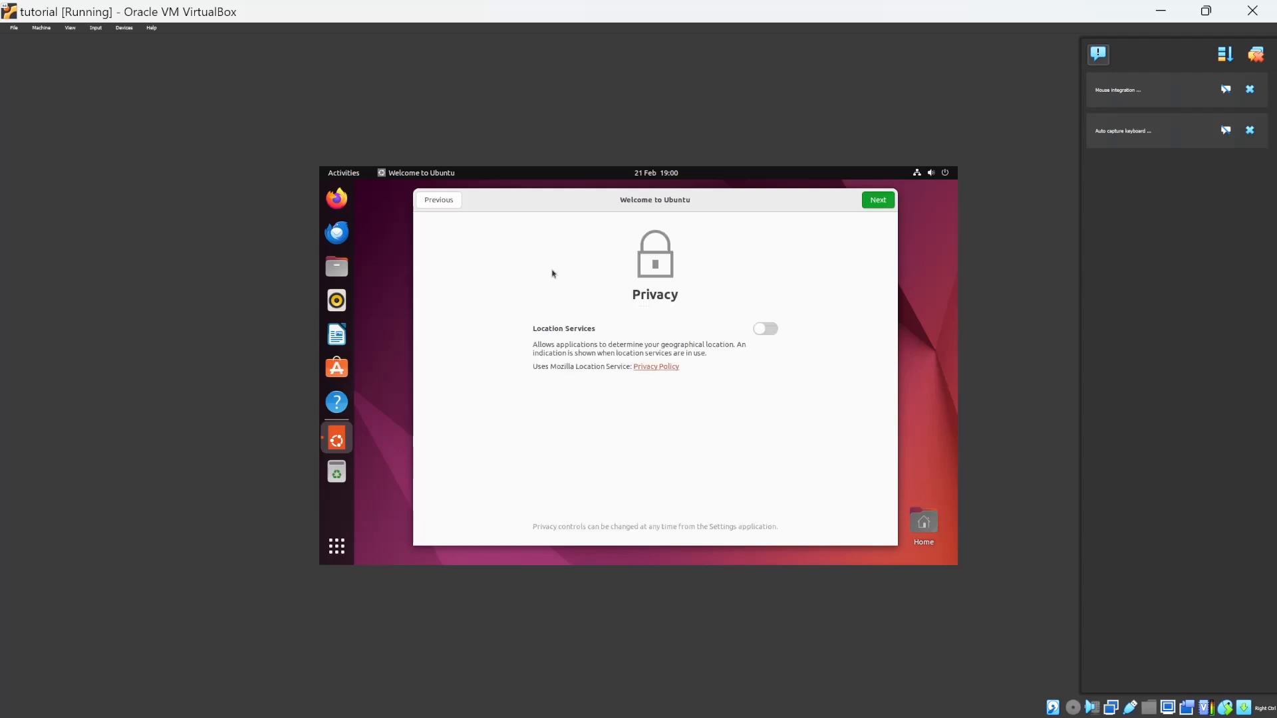
{"action": "left_click", "coordinate": [879, 208]}
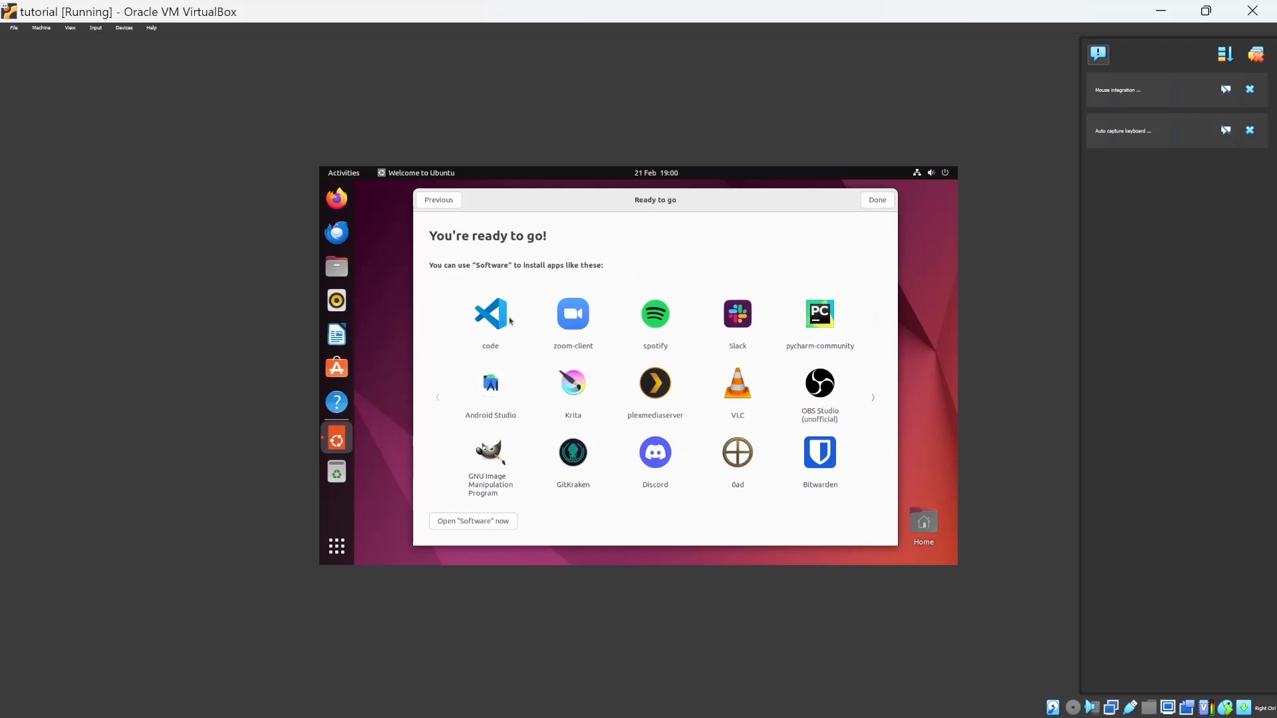
{"action": "left_click", "coordinate": [872, 201]}
List the home directory's contents with ls in a guest terminal, and close the terminal.
{"action": "key", "text": "ctrl+alt+t"}
{"action": "type", "text": "ls"}
{"action": "key", "text": "Return"}
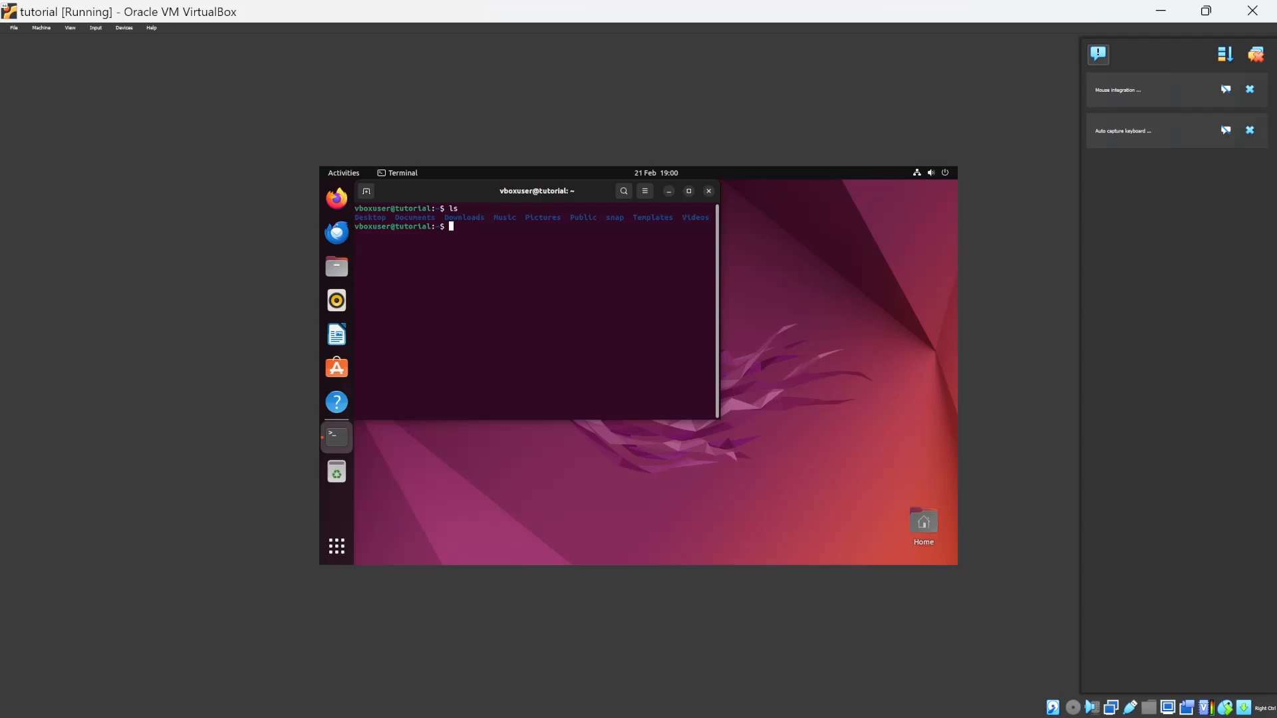
{"action": "left_click", "coordinate": [709, 191]}
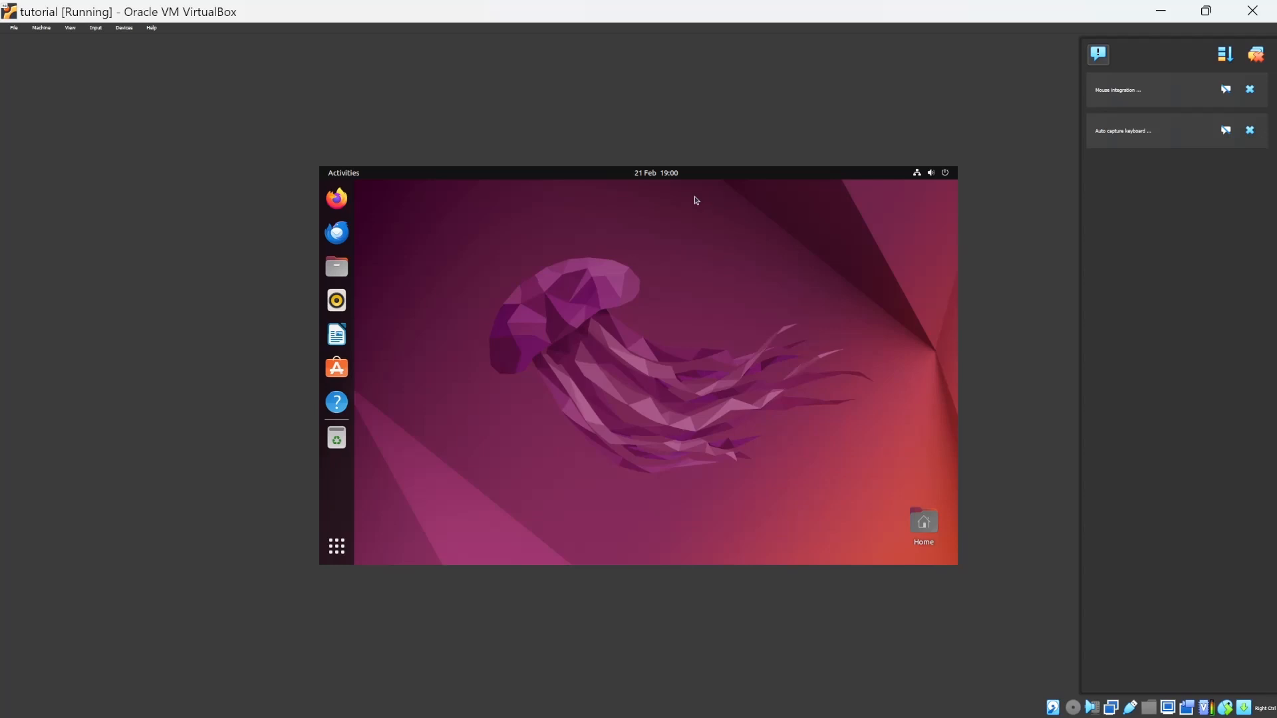
Insert the Guest Additions CD image into the virtual machine and open the disc's contents.
{"action": "left_click", "coordinate": [124, 28]}
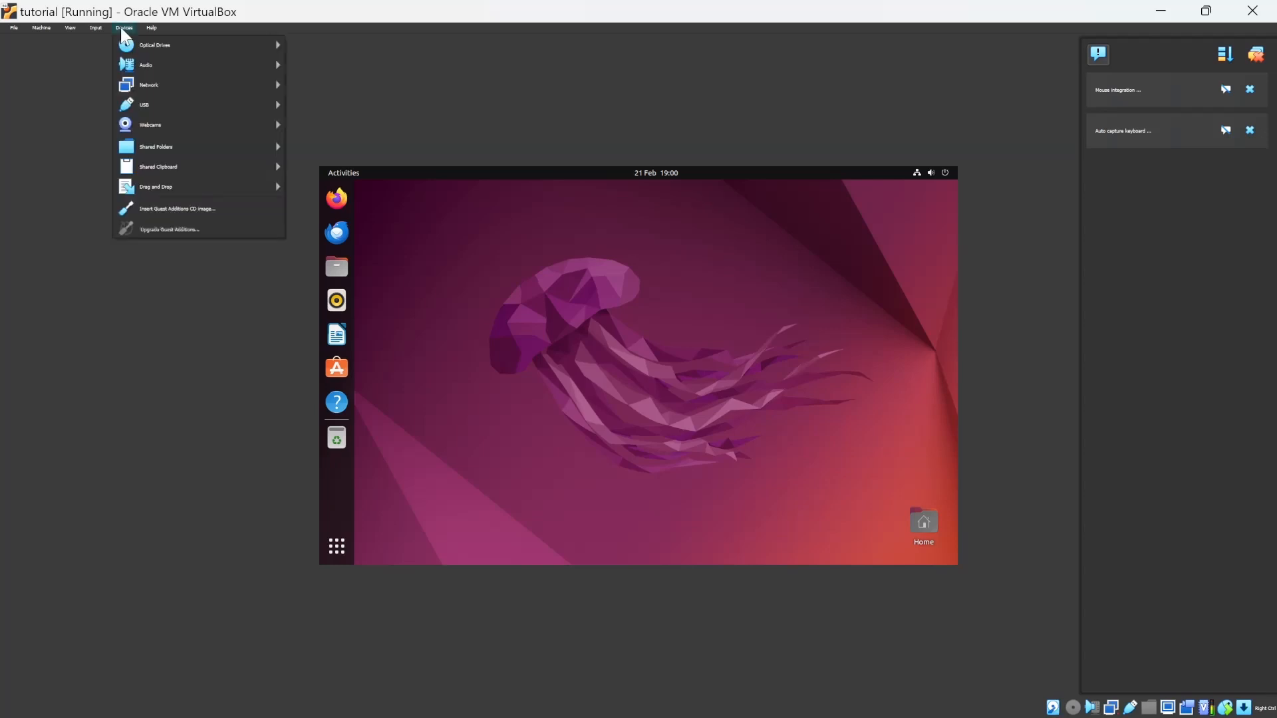
{"action": "left_click", "coordinate": [142, 208]}
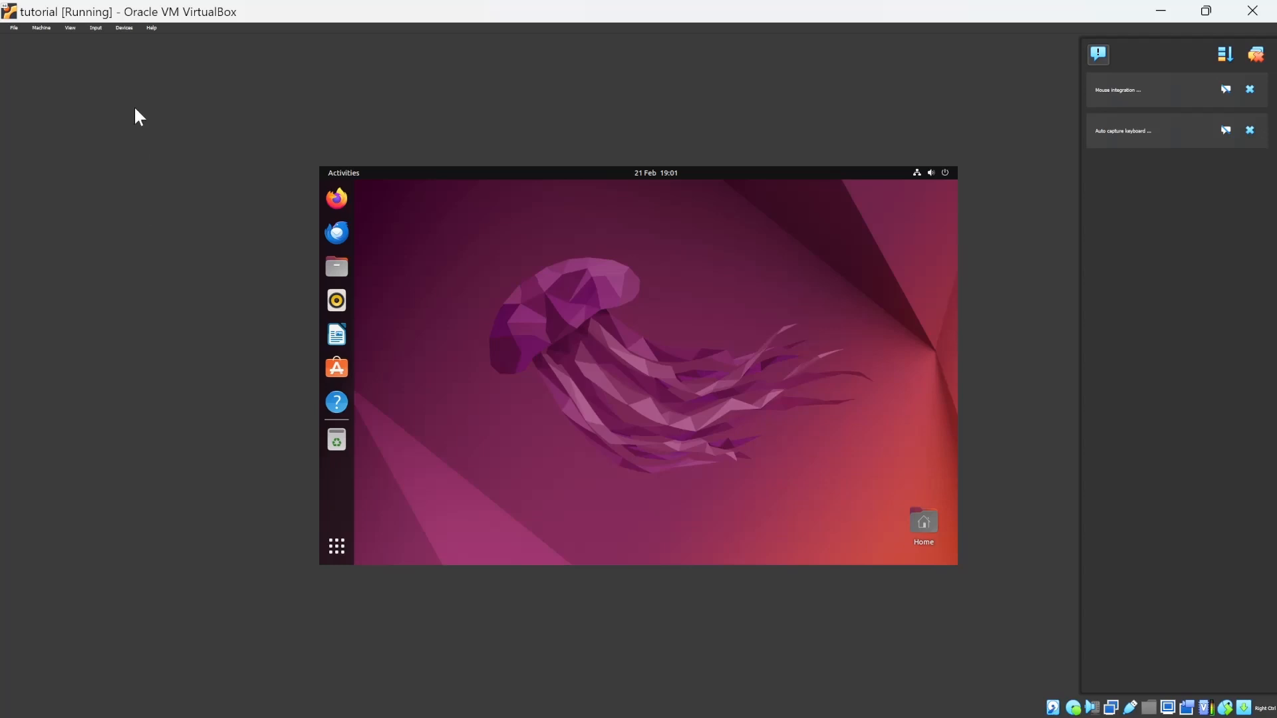
{"action": "left_click", "coordinate": [124, 28]}
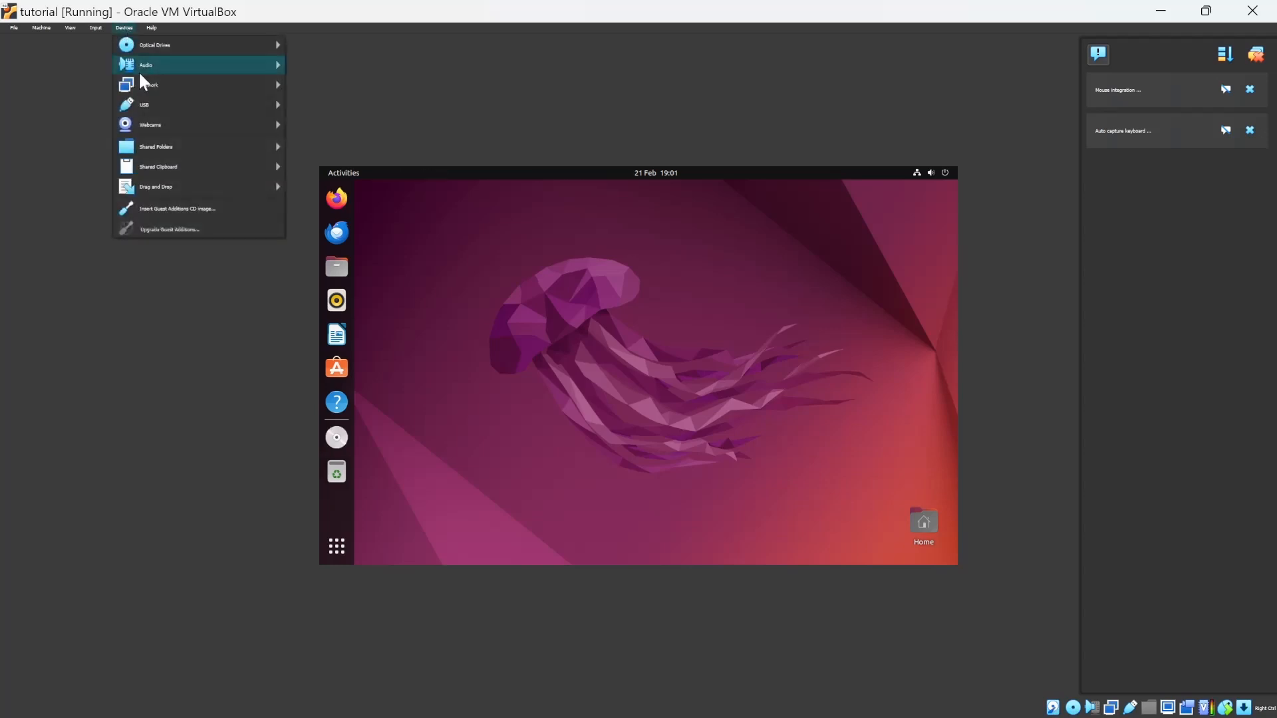
{"action": "left_click", "coordinate": [214, 207]}
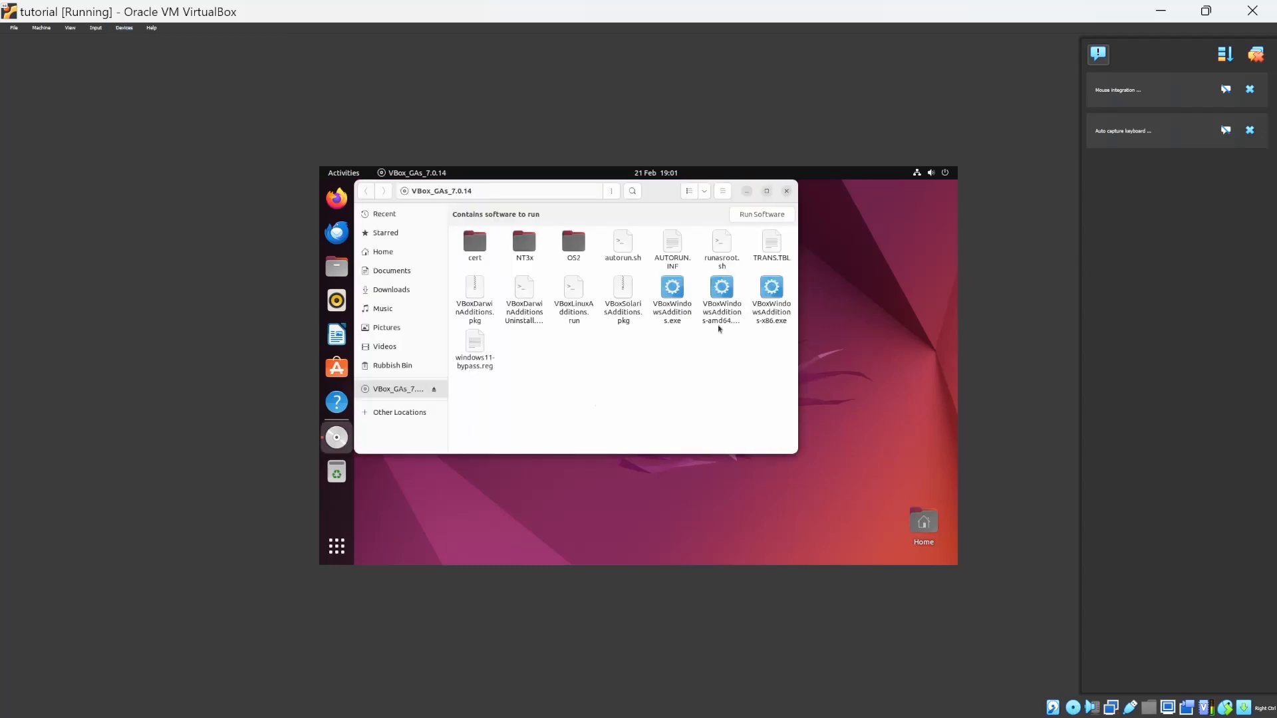
Run autorun.sh from a terminal opened in the Guest Additions disc folder, authenticating with the administrator password.
{"action": "left_click", "coordinate": [764, 215]}
{"action": "right_click", "coordinate": [634, 371]}
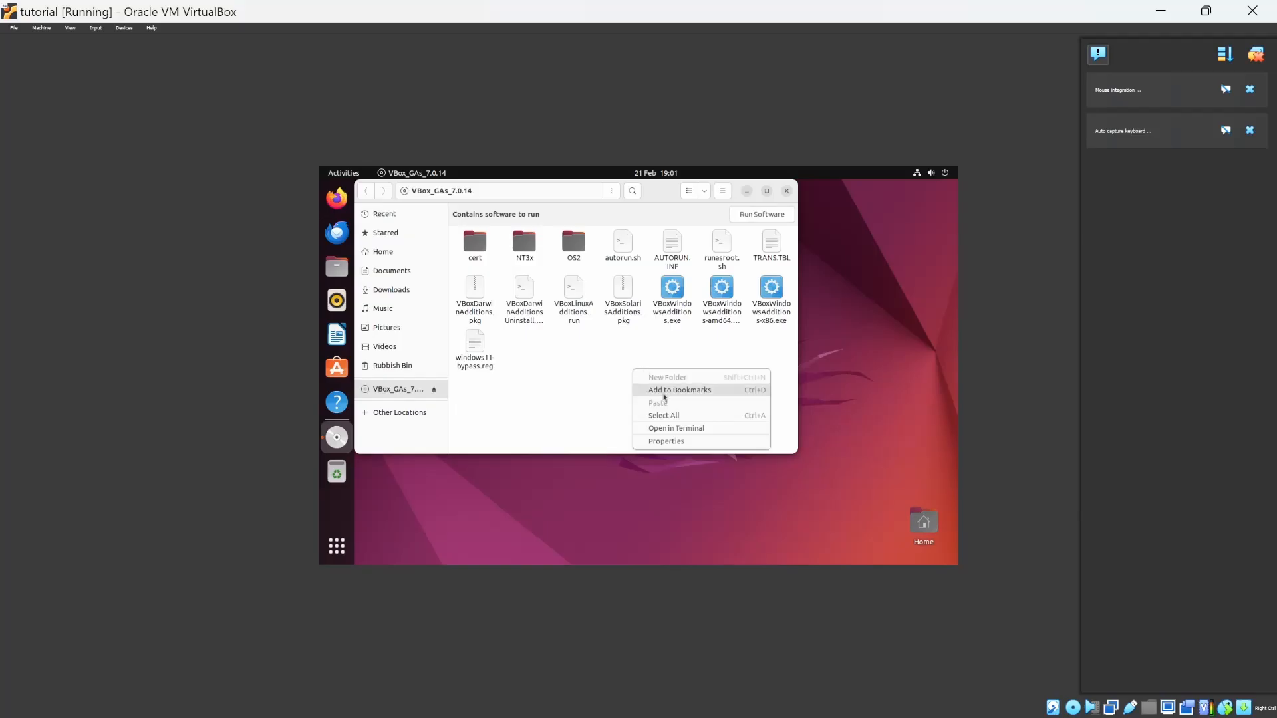
{"action": "left_click", "coordinate": [694, 431]}
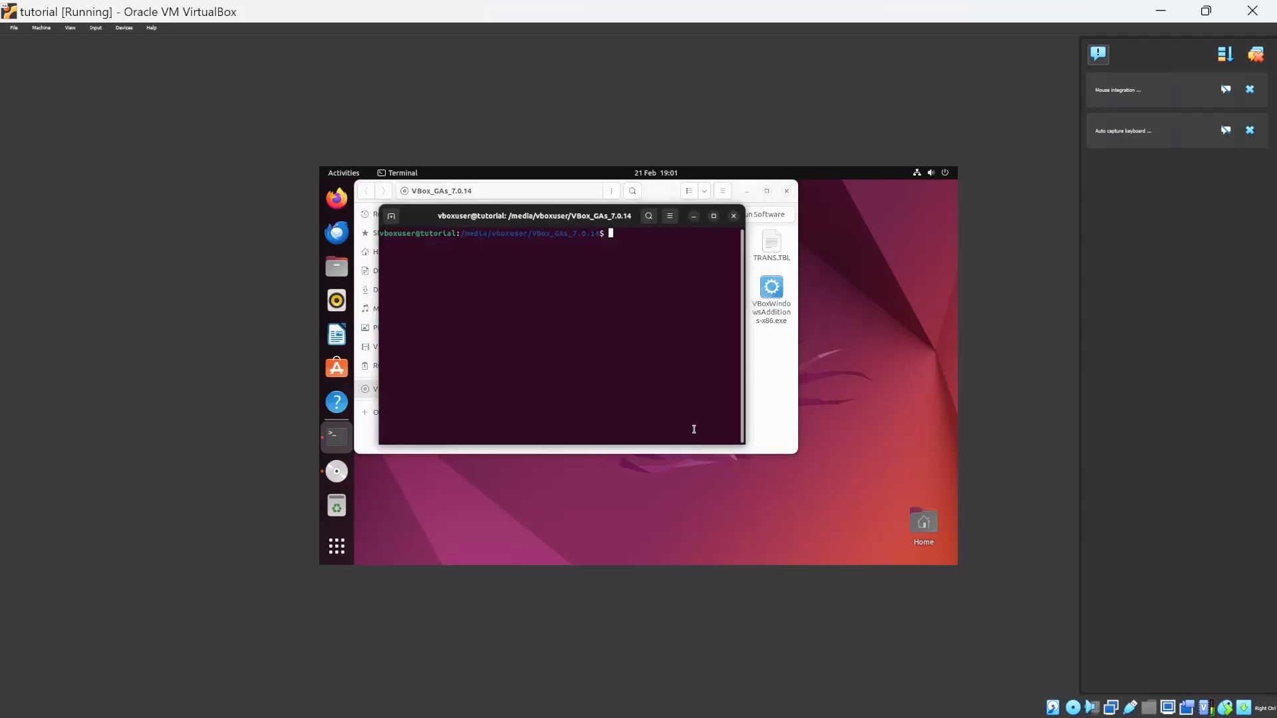
{"action": "left_click_drag", "start_coordinate": [575, 198], "coordinate": [601, 295]}
{"action": "type", "text": "./"}
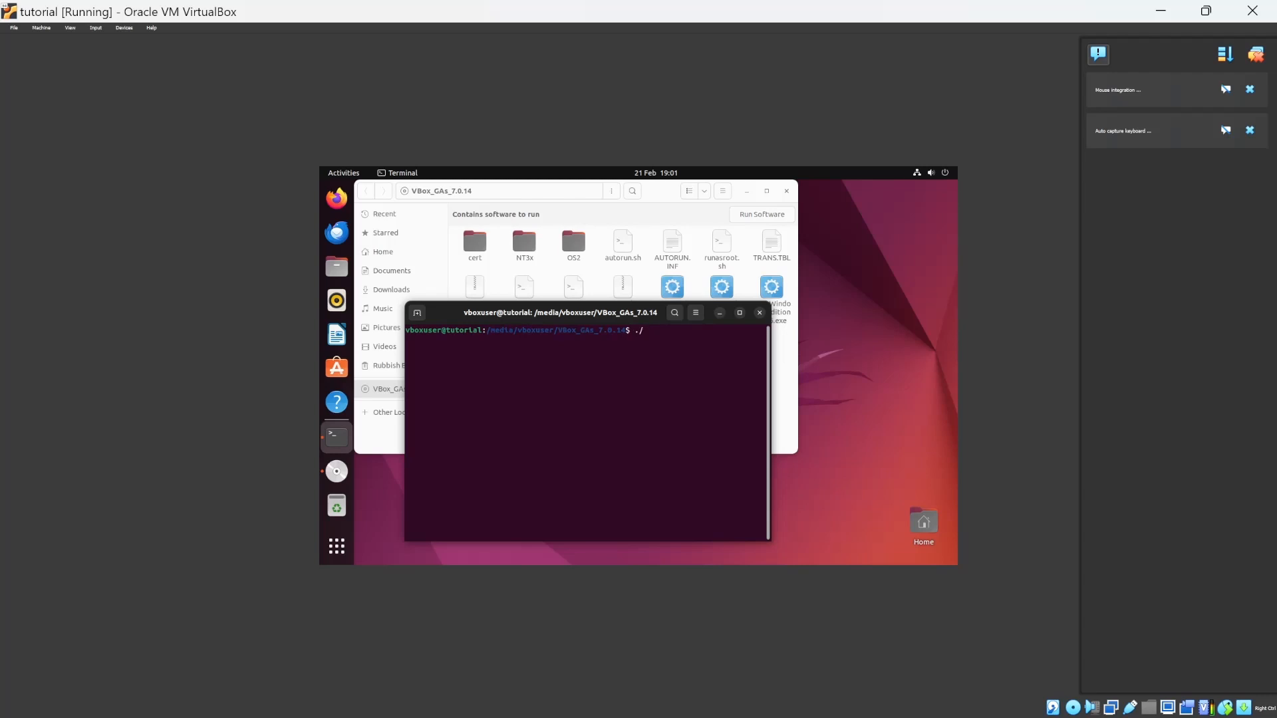
{"action": "type", "text": "au"}
{"action": "key", "text": "Tab"}
{"action": "key", "text": "Return"}
{"action": "type", "text": "changeme"}
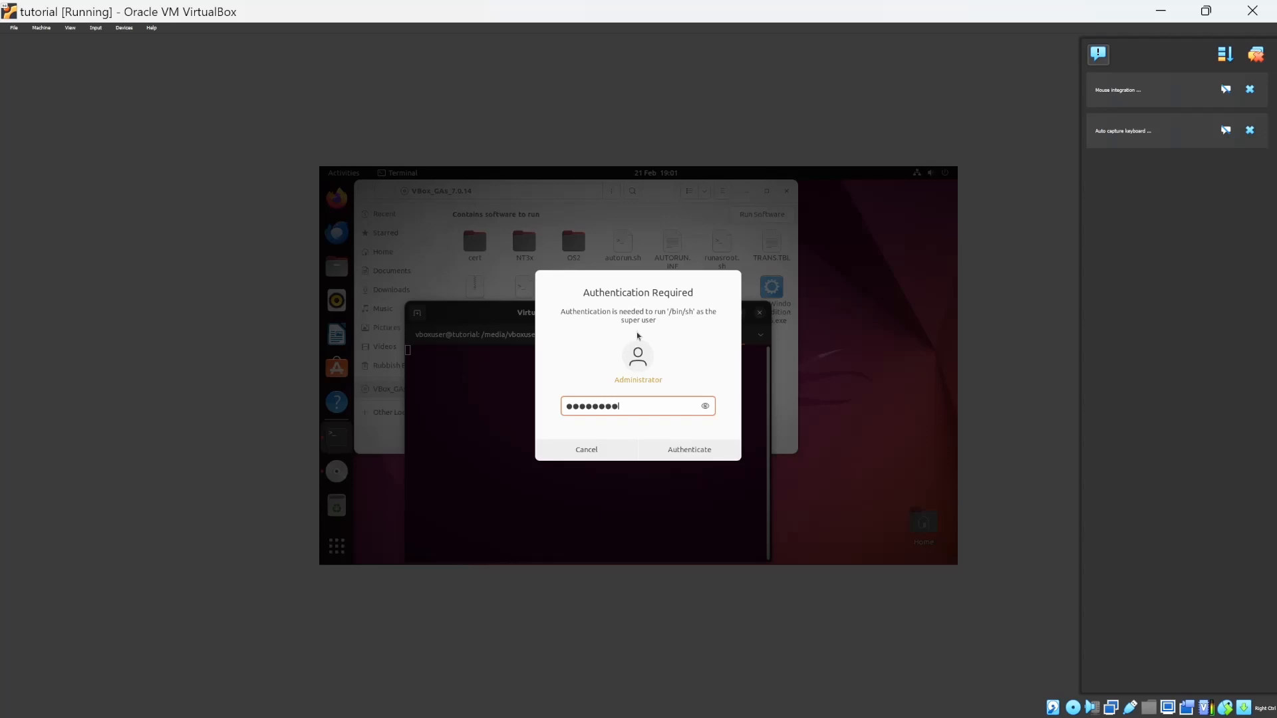
{"action": "key", "text": "Return"}
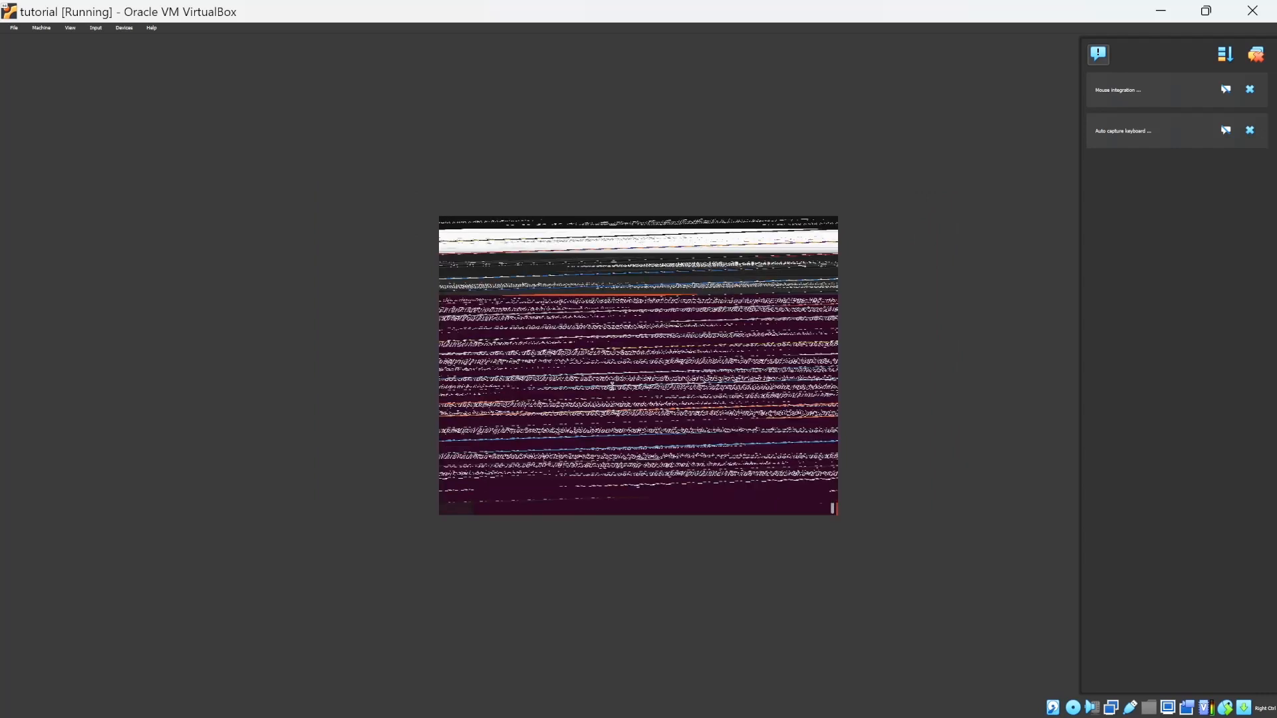
Reboot the Ubuntu guest with the reboot command and log back in with the account password.
{"action": "type", "text": "reboot"}
{"action": "key", "text": "Return"}
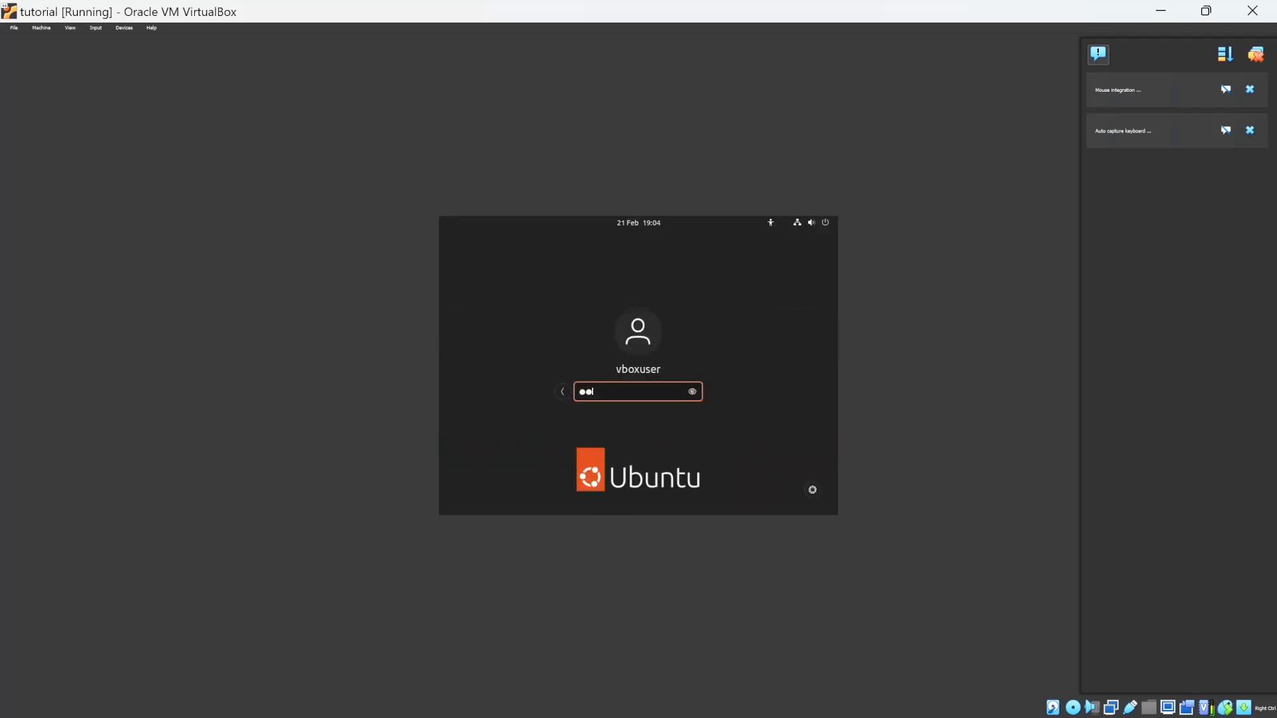
{"action": "type", "text": "angeme"}
{"action": "key", "text": "Return"}
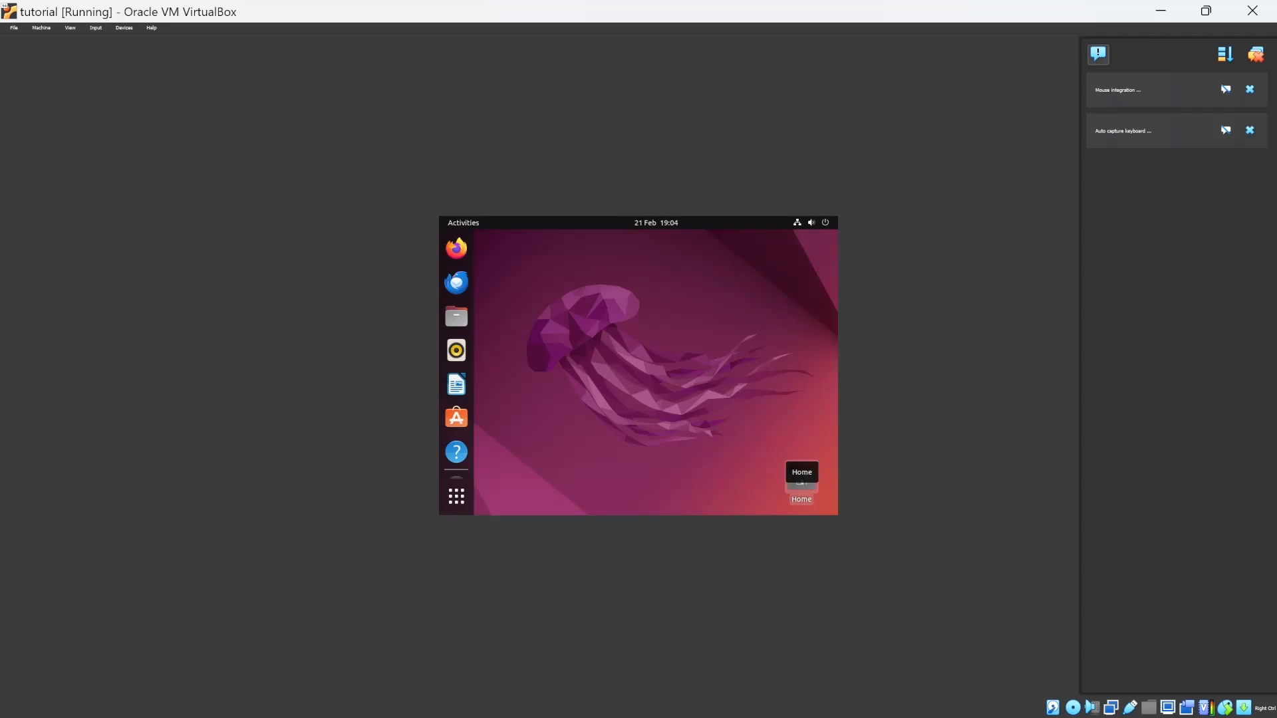
In VirtualBox Manager, set the tutorial machine's video memory to 128 MB in its display settings.
{"action": "left_click_drag", "start_coordinate": [658, 10], "coordinate": [609, 123]}
{"action": "double_click", "coordinate": [608, 123]}
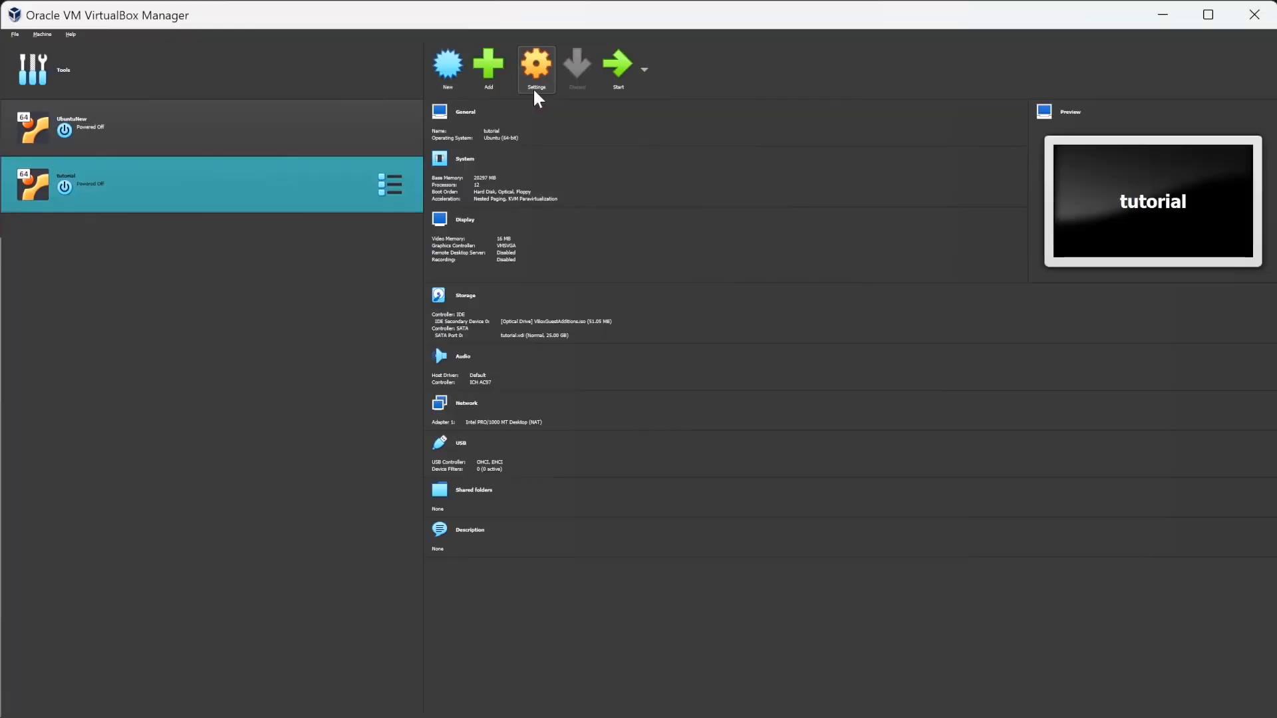
{"action": "left_click", "coordinate": [534, 88]}
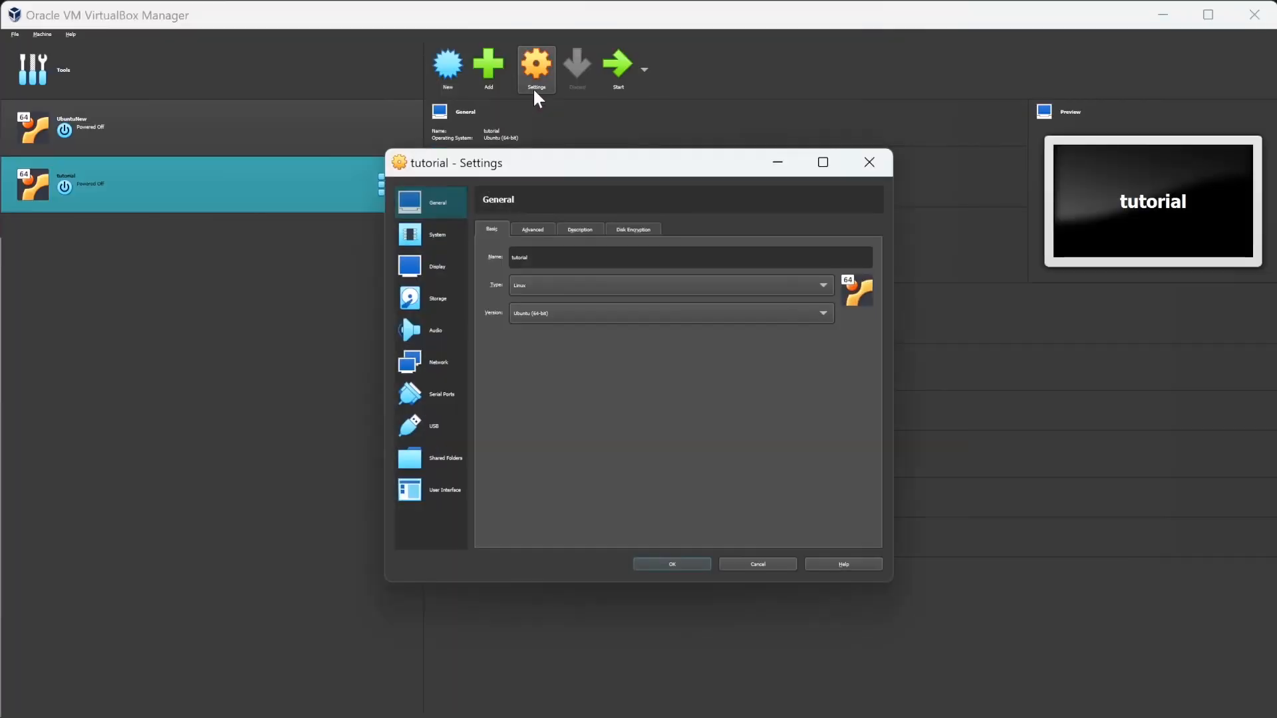
{"action": "left_click", "coordinate": [439, 268]}
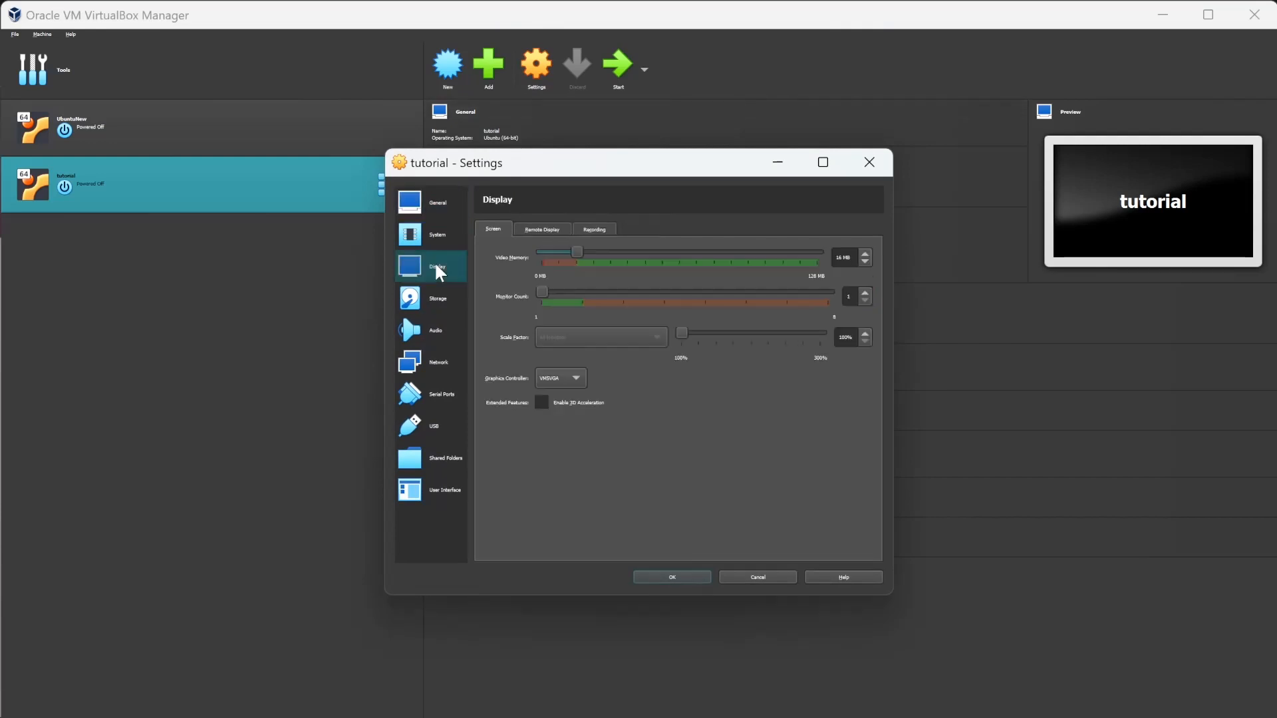
{"action": "left_click_drag", "start_coordinate": [576, 256], "coordinate": [839, 253]}
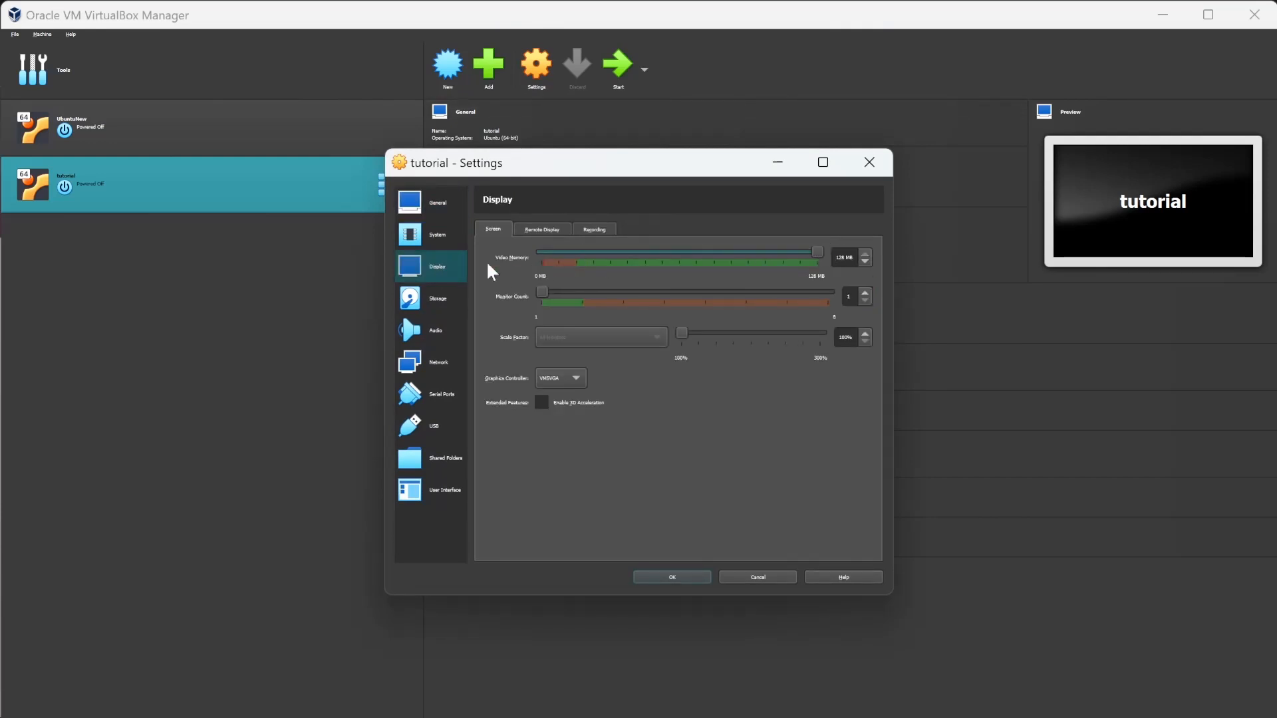
Move Optical above Hard Disk in the tutorial machine's boot order and save the settings.
{"action": "left_click", "coordinate": [453, 241]}
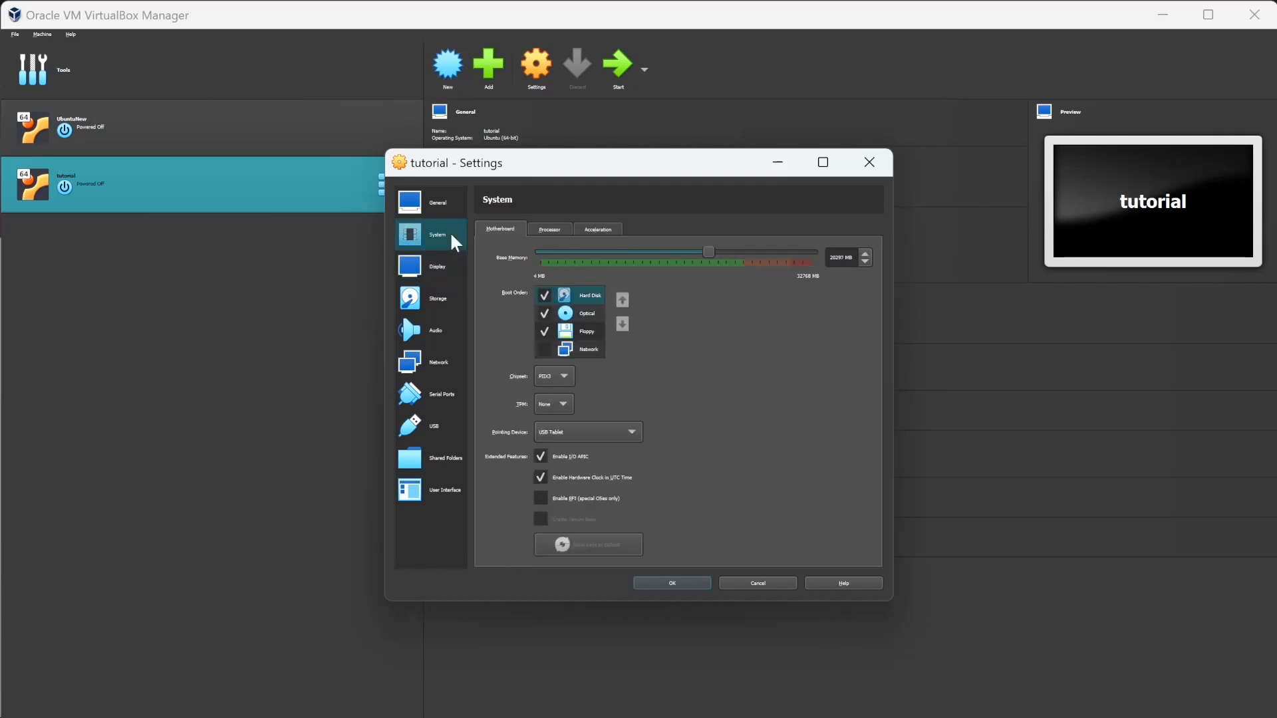
{"action": "left_click", "coordinate": [585, 315]}
{"action": "left_click", "coordinate": [622, 300]}
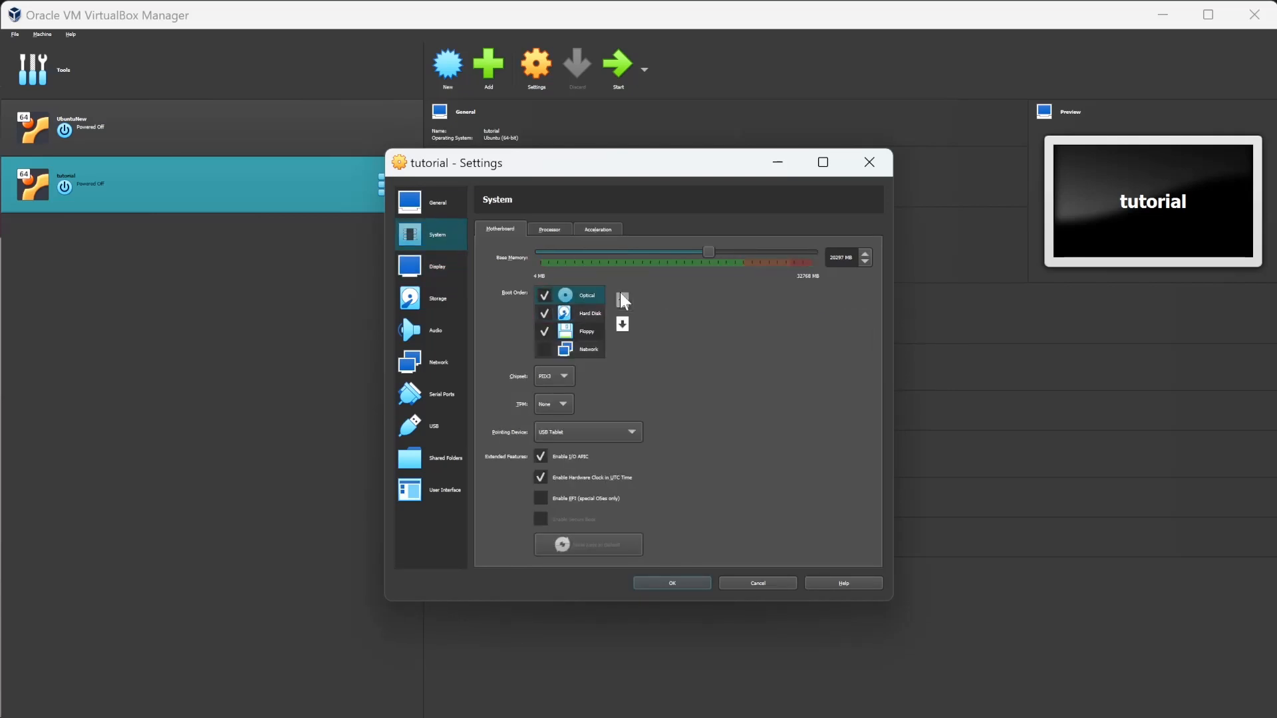
{"action": "left_click", "coordinate": [669, 583]}
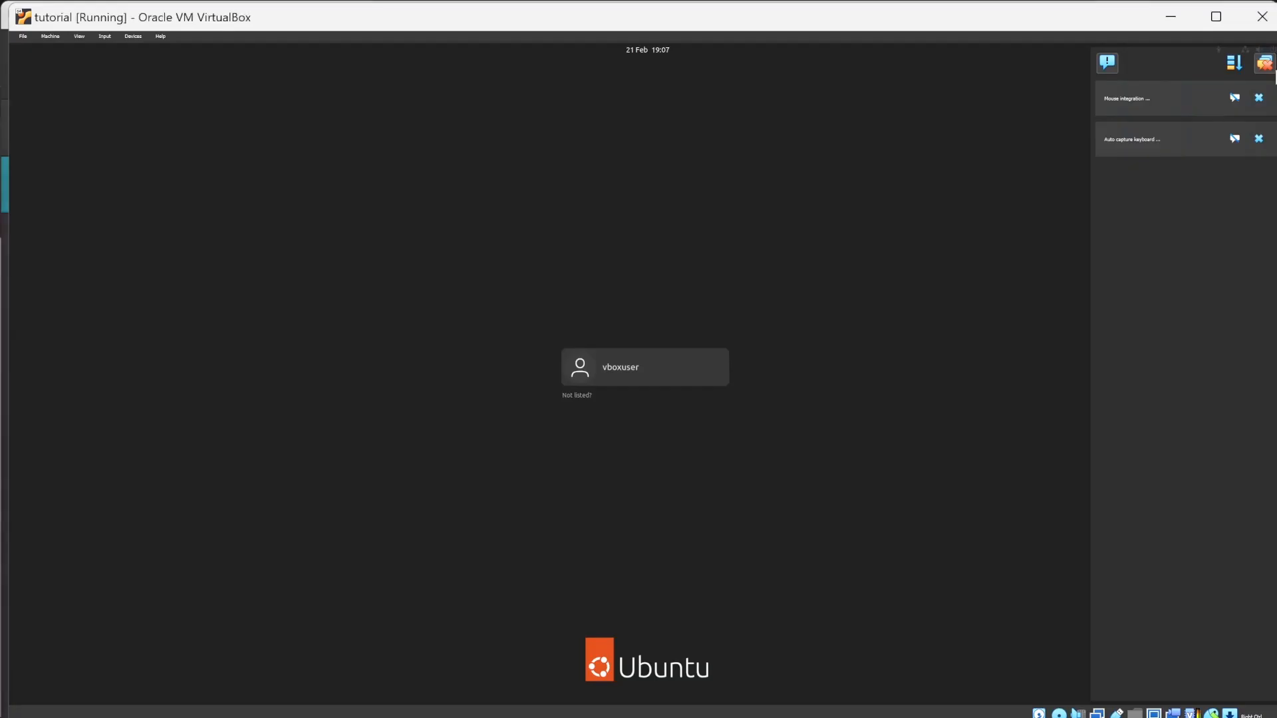
Log in to the restarted guest as vboxuser with the account password and maximize the machine window.
{"action": "left_click", "coordinate": [651, 386]}
{"action": "type", "text": "changeme"}
{"action": "key", "text": "Return"}
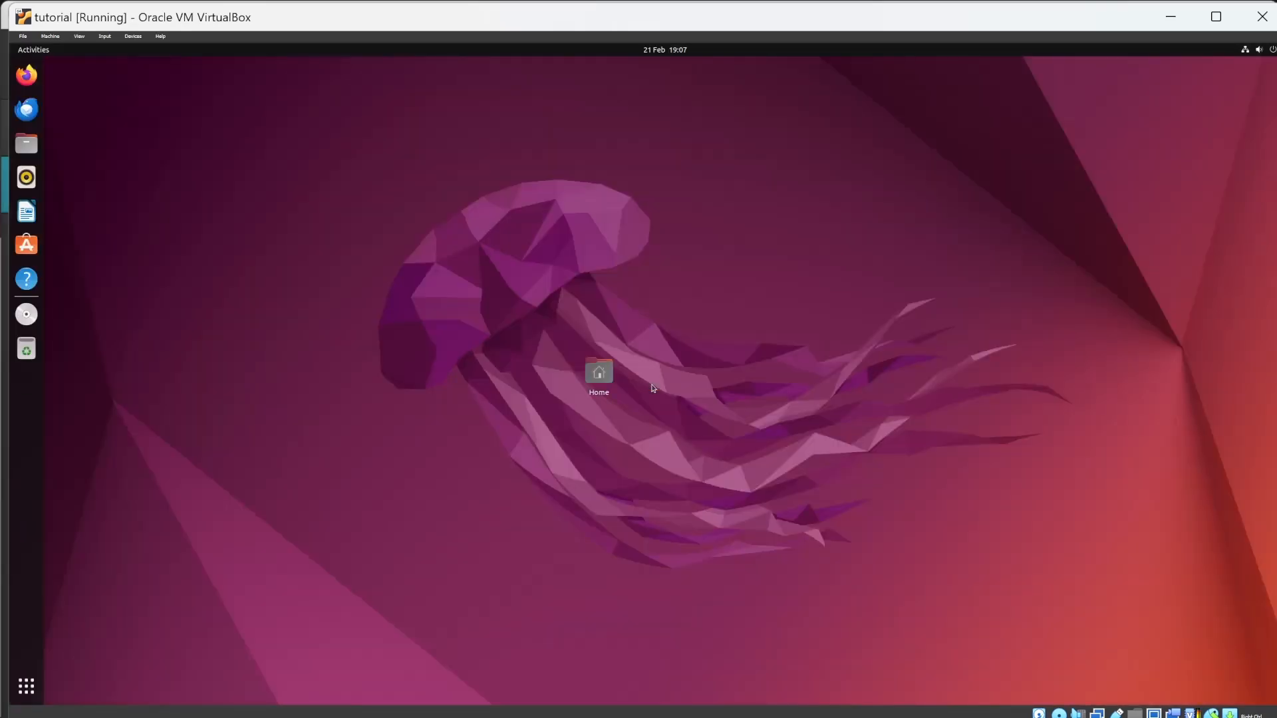
{"action": "left_click", "coordinate": [1227, 17]}
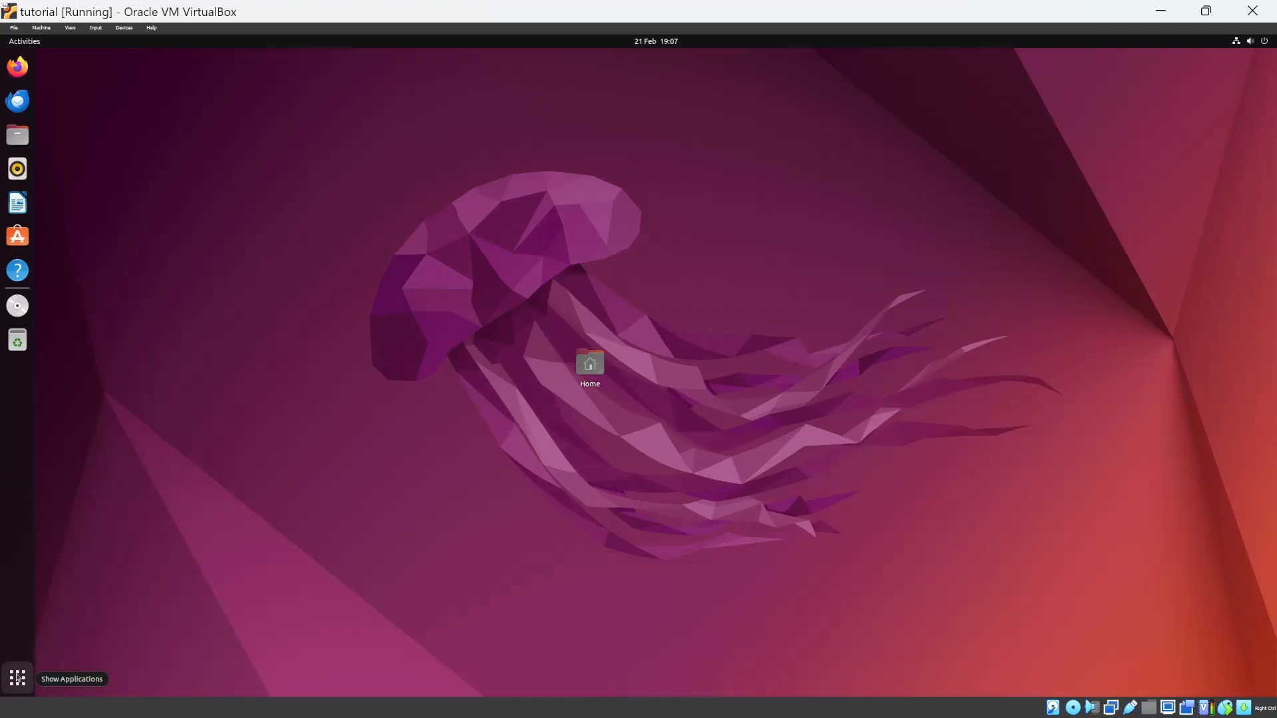
Launch Terminal from the Ubuntu guest's application list.
{"action": "left_click", "coordinate": [17, 678]}
{"action": "left_click", "coordinate": [826, 339]}
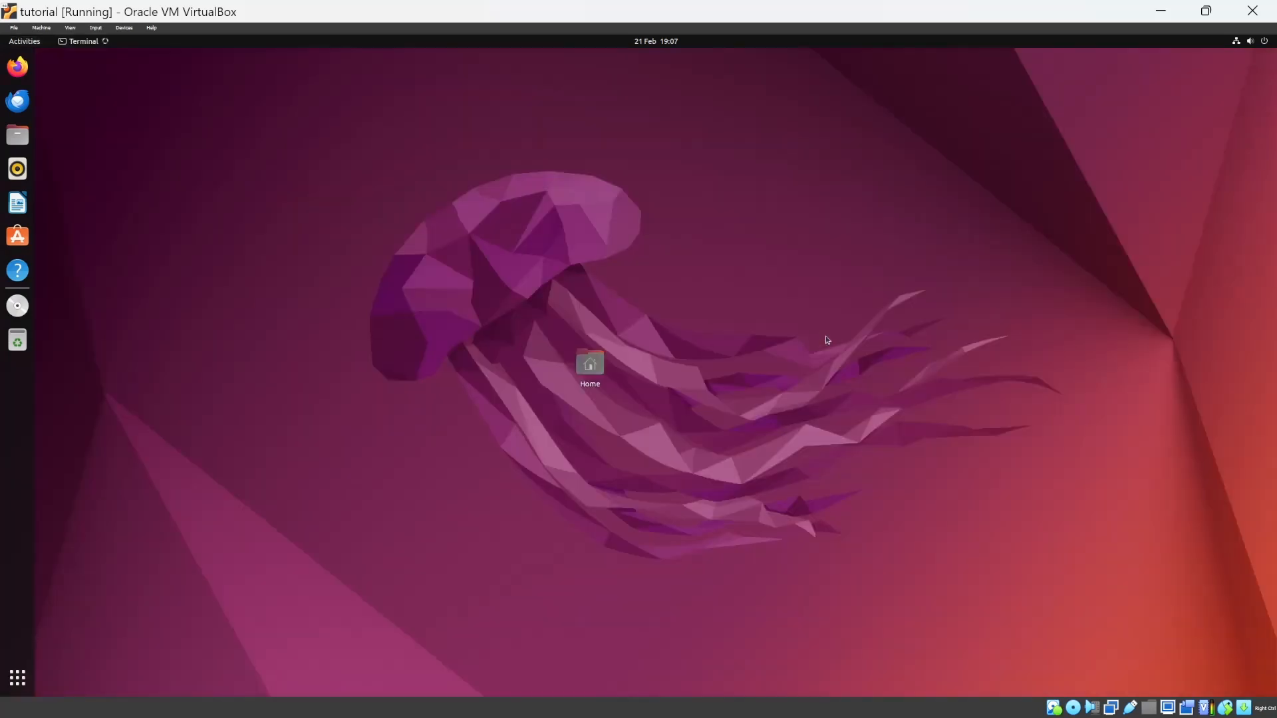